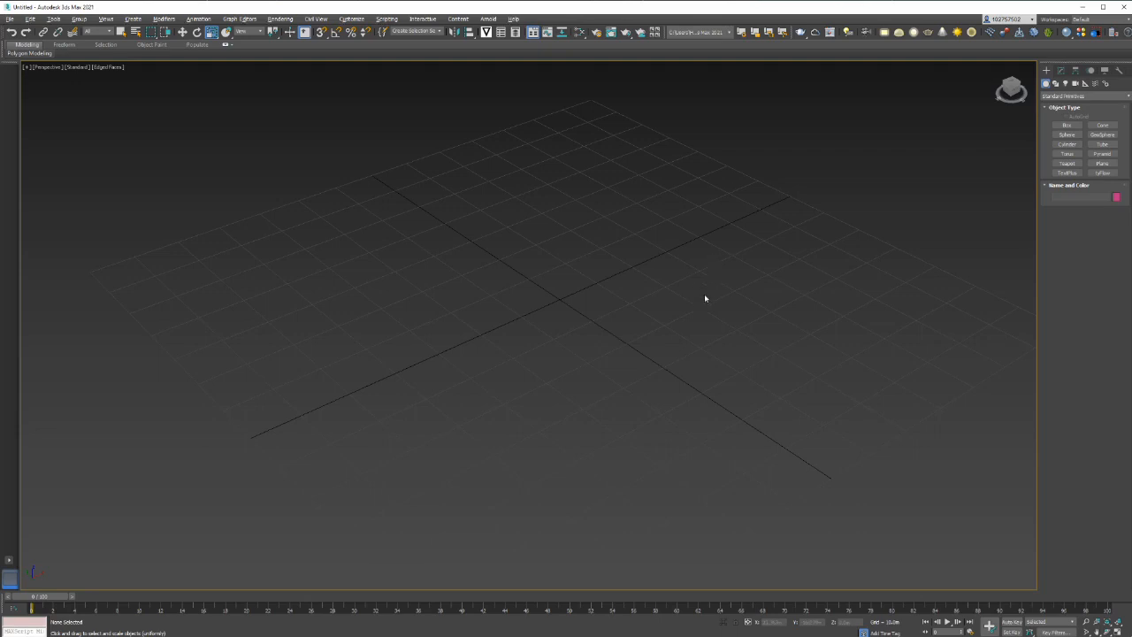
Step: Create a large ground plane covering most of the grid
{"action": "left_click", "coordinate": [1112, 166]}
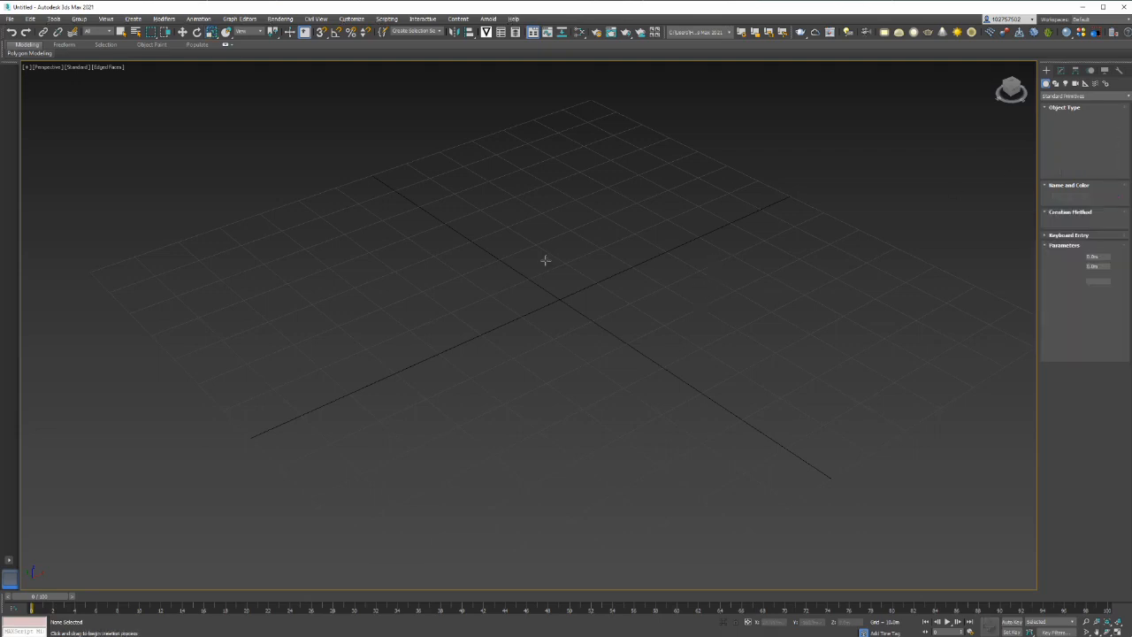
{"action": "left_click_drag", "start_coordinate": [198, 266], "coordinate": [998, 323]}
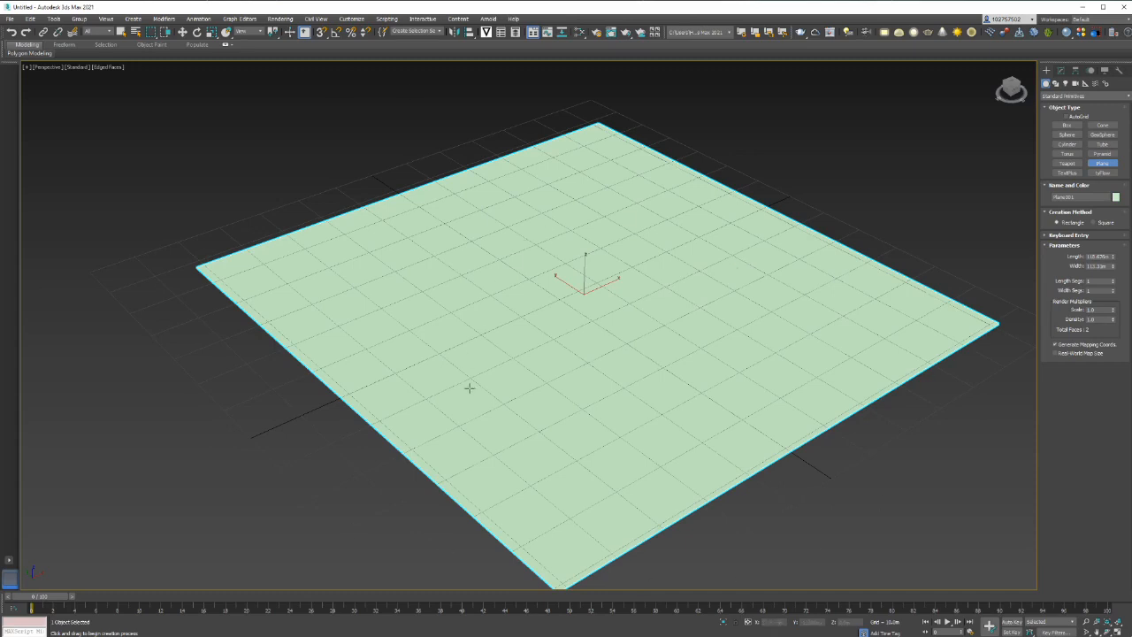
Step: Create a sphere near the middle of the ground plane and raise it so it rests on top of the plane
{"action": "left_click", "coordinate": [1068, 135]}
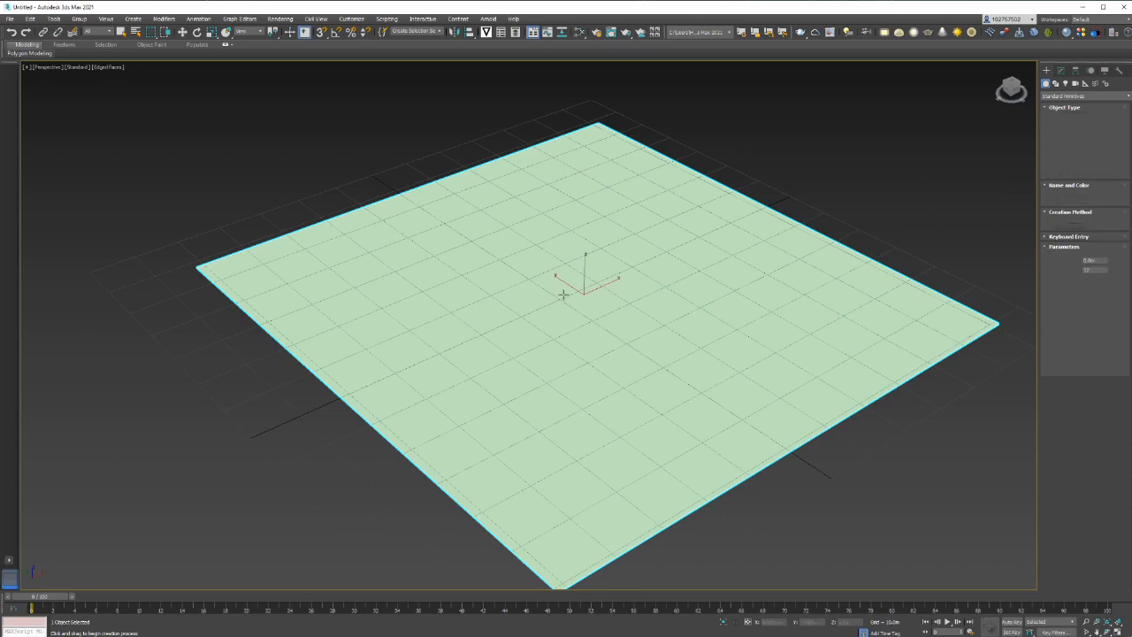
{"action": "left_click_drag", "start_coordinate": [599, 299], "coordinate": [602, 262]}
{"action": "key", "text": "w"}
{"action": "key", "text": "r"}
{"action": "middle_click_drag", "start_coordinate": [672, 266], "coordinate": [695, 256], "text": "alt"}
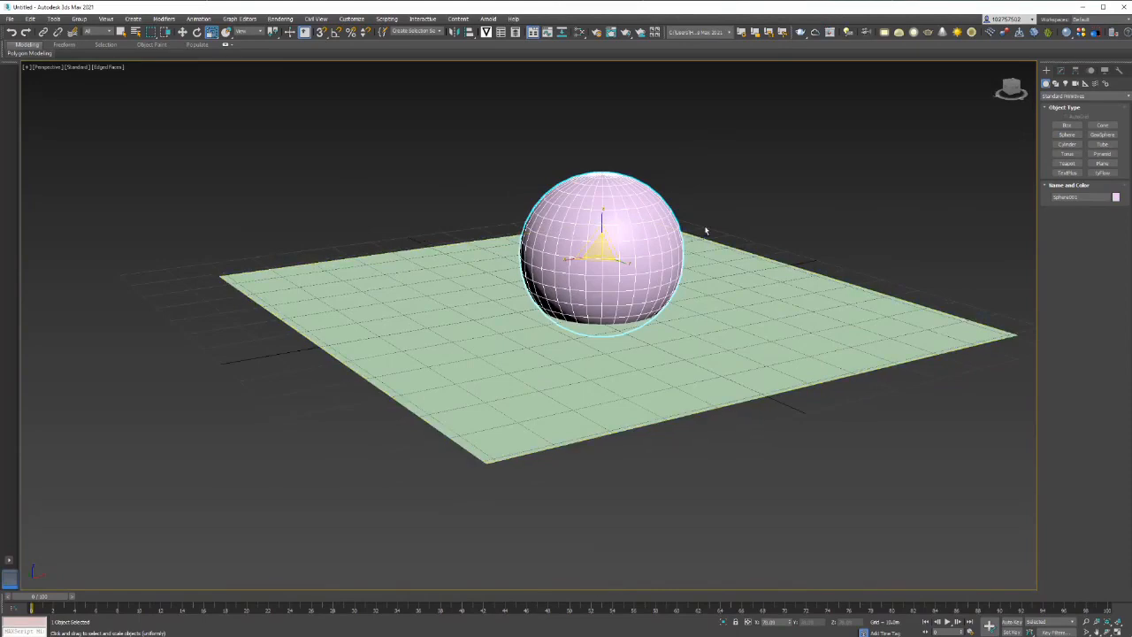
{"action": "key", "text": "w"}
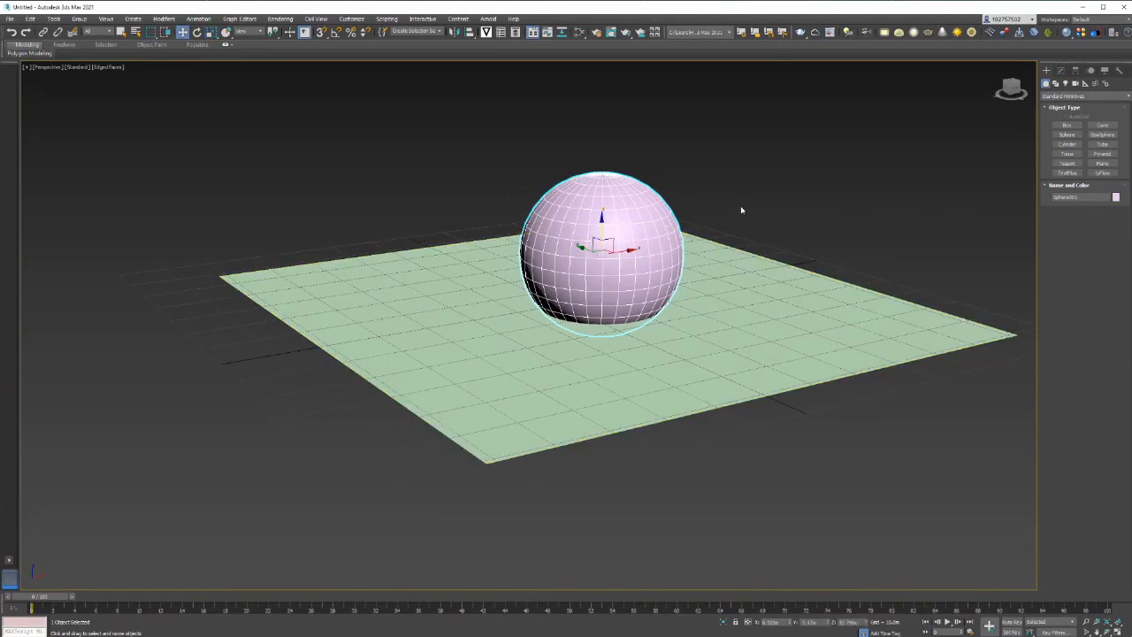
{"action": "middle_click_drag", "start_coordinate": [759, 195], "coordinate": [771, 211], "text": "alt"}
{"action": "left_click", "coordinate": [802, 198]}
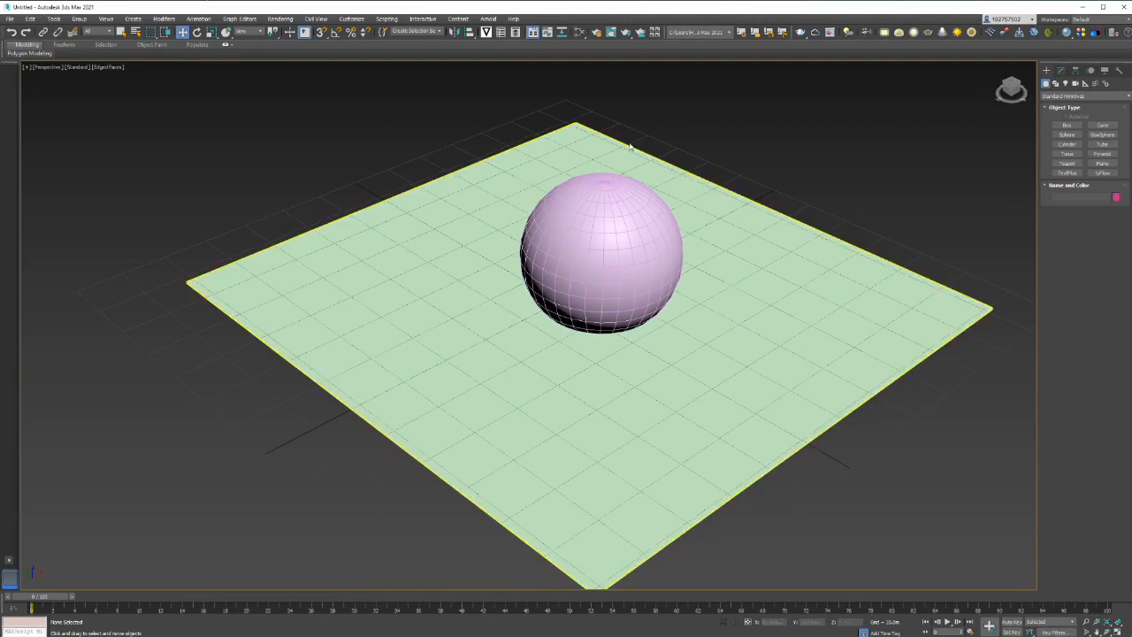
Step: Create a second, smaller plane around the sphere and move it up to the sphere's upper half
{"action": "left_click", "coordinate": [1102, 162]}
{"action": "middle_click_drag", "start_coordinate": [769, 155], "coordinate": [716, 191], "text": "alt"}
{"action": "left_click_drag", "start_coordinate": [398, 228], "coordinate": [946, 356]}
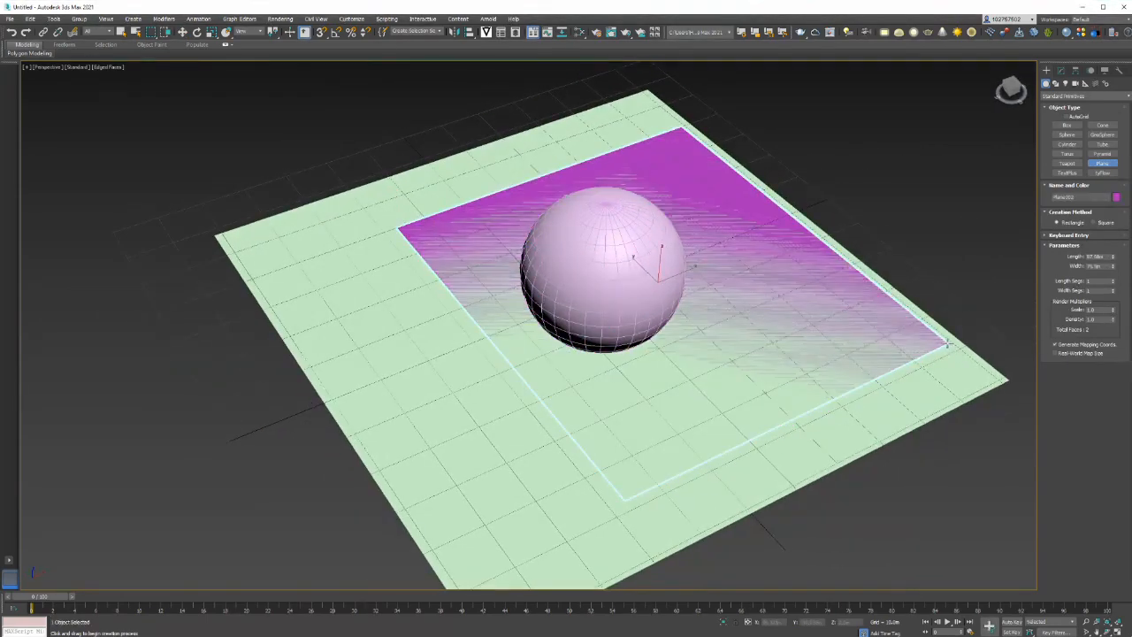
{"action": "key", "text": "w"}
{"action": "left_click_drag", "start_coordinate": [683, 270], "coordinate": [595, 226]}
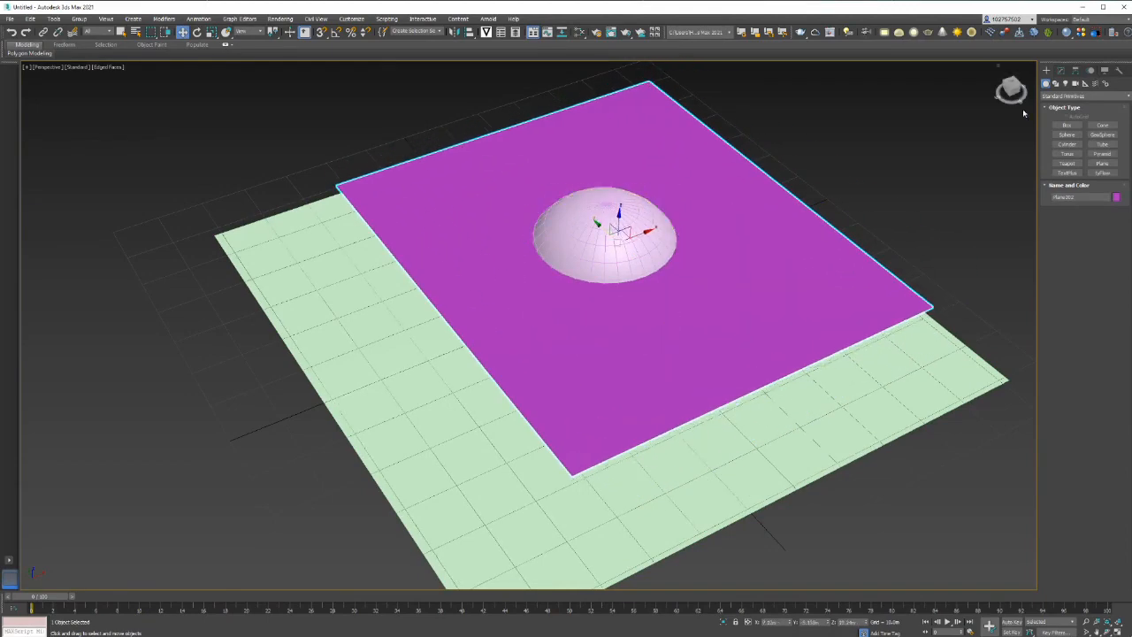
Step: Raise the smaller plane's length and width segments to over 40 each for a dense mesh
{"action": "left_click", "coordinate": [1062, 72]}
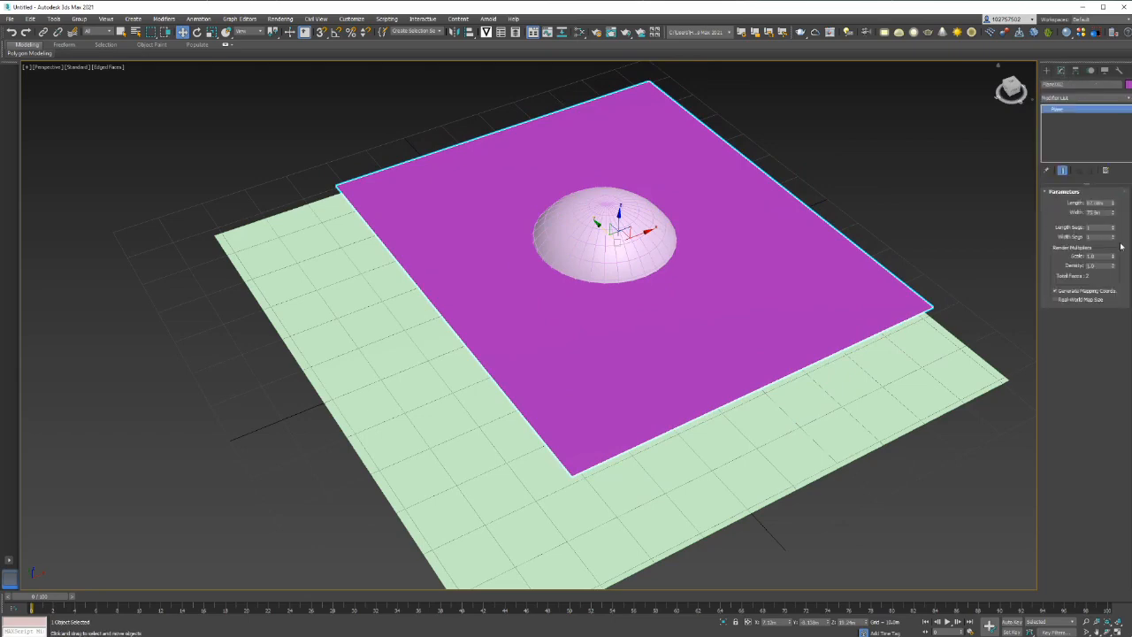
{"action": "left_click_drag", "start_coordinate": [1114, 230], "coordinate": [1113, 217]}
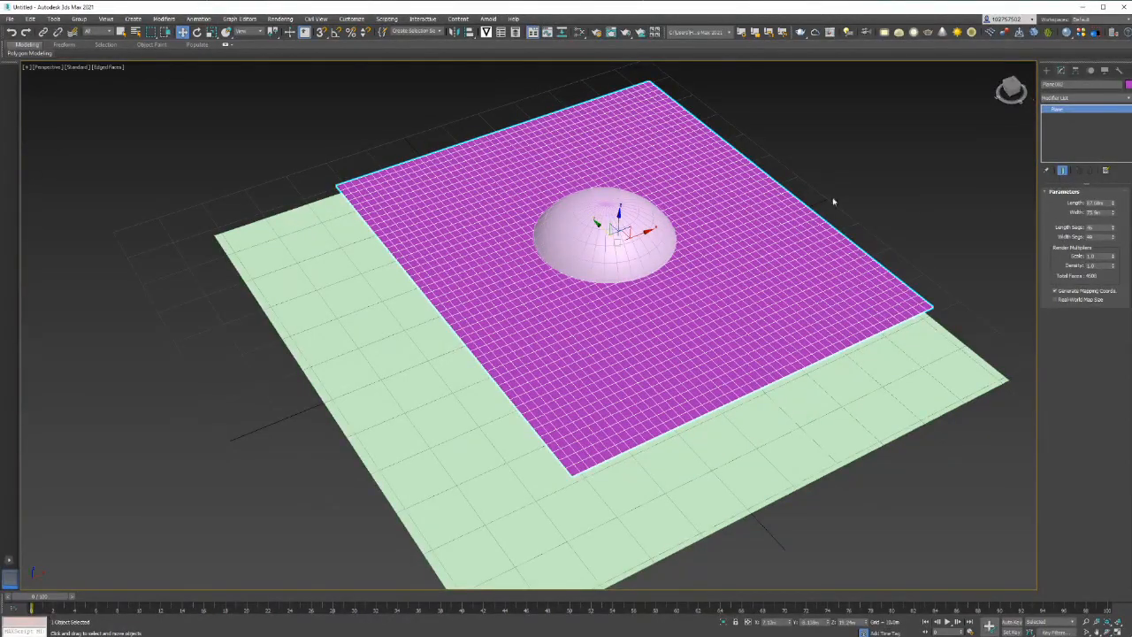
Step: Centre the subdivided plane over the sphere and lift it clear above the sphere's top
{"action": "left_click", "coordinate": [646, 235]}
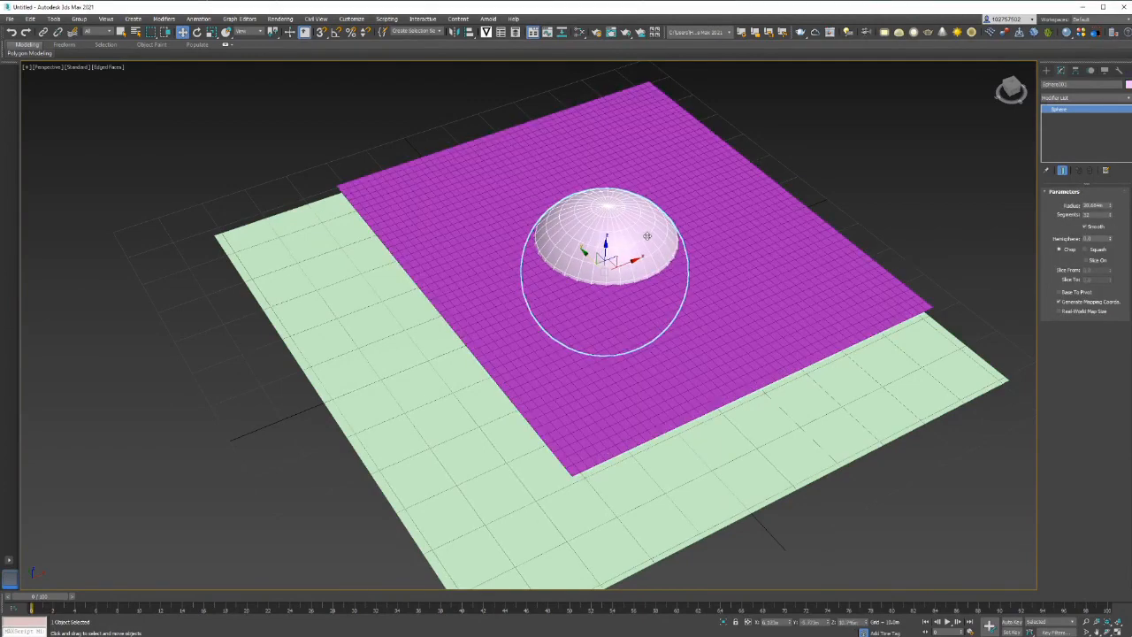
{"action": "left_click", "coordinate": [659, 232]}
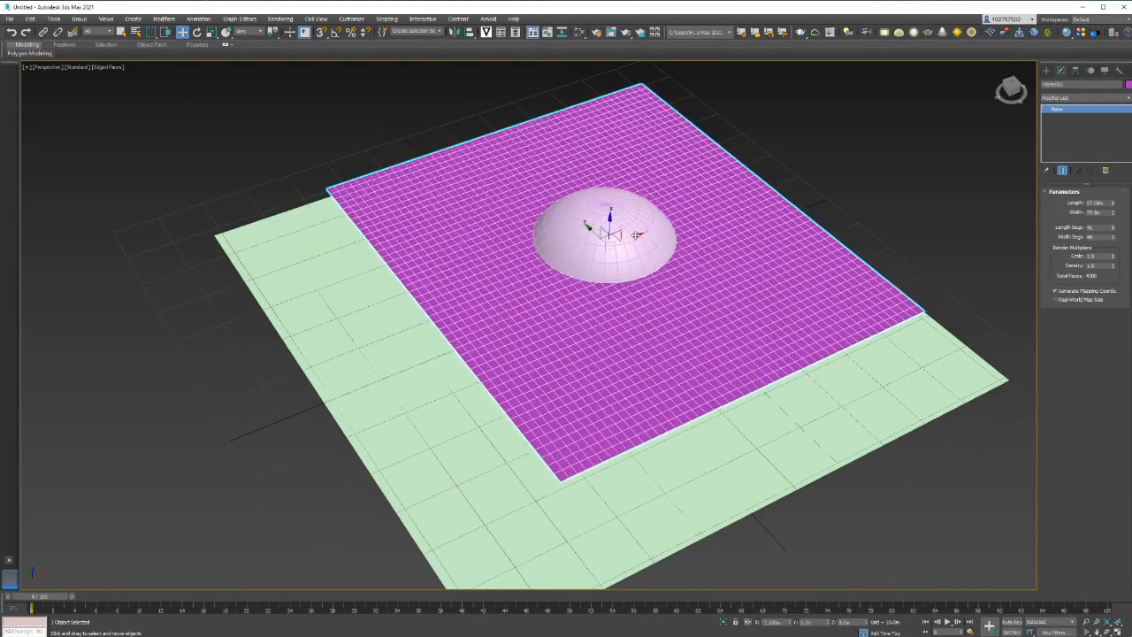
{"action": "left_click_drag", "start_coordinate": [635, 236], "coordinate": [613, 184]}
{"action": "middle_click_drag", "start_coordinate": [654, 255], "coordinate": [694, 217], "text": "alt"}
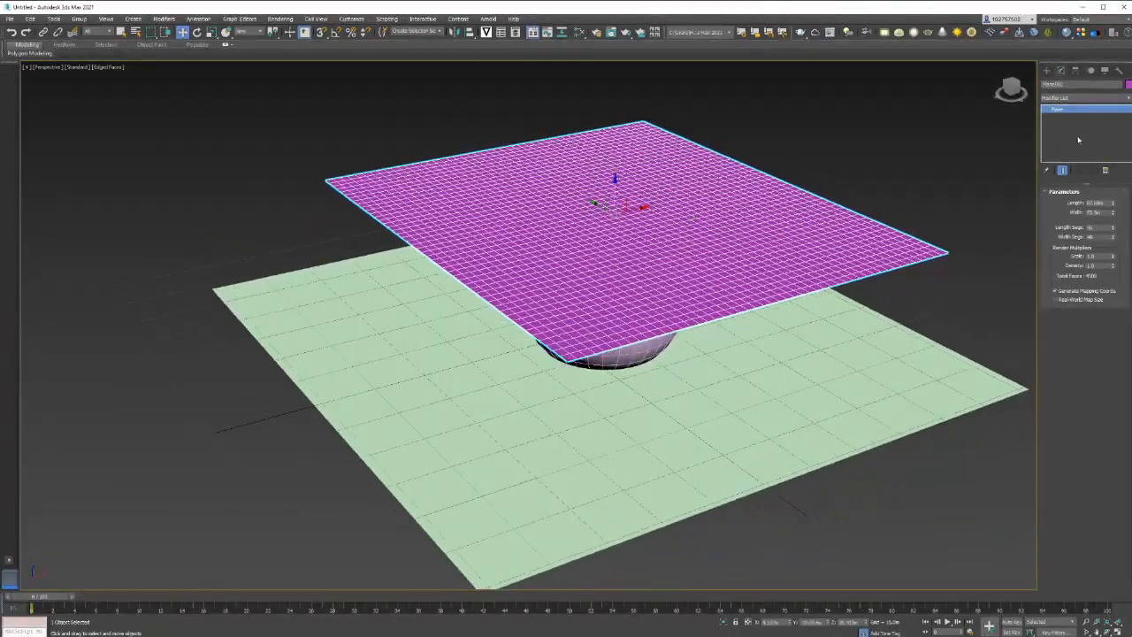
Step: Apply a Cloth modifier to the raised, subdivided plane
{"action": "left_click", "coordinate": [1083, 97]}
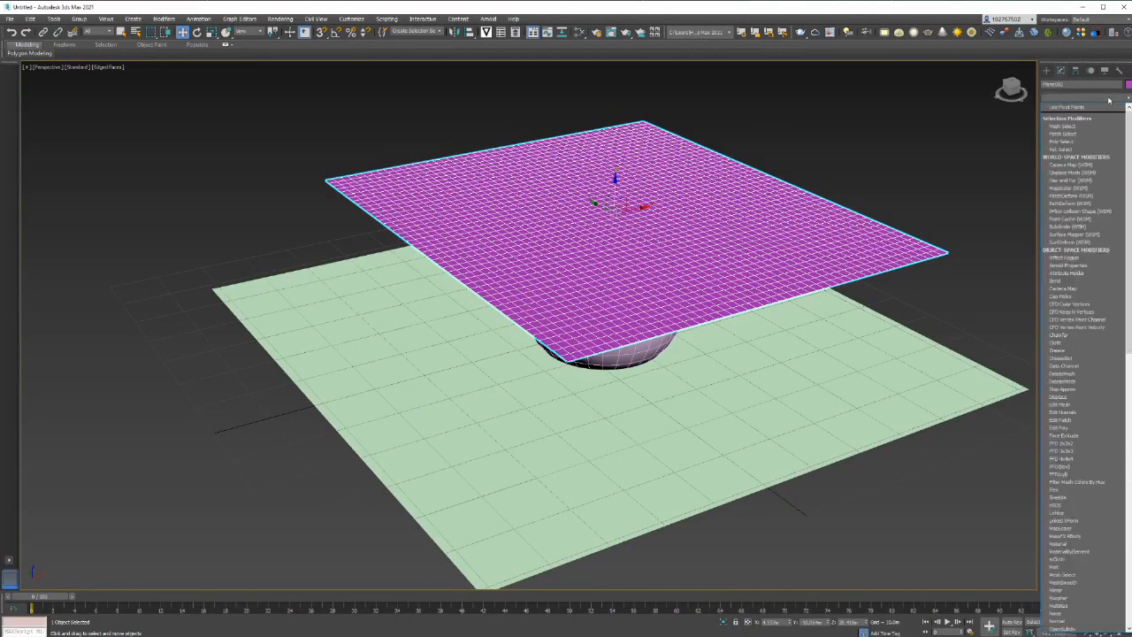
{"action": "scroll", "coordinate": [1071, 239], "scroll_direction": "down", "scroll_amount": 1}
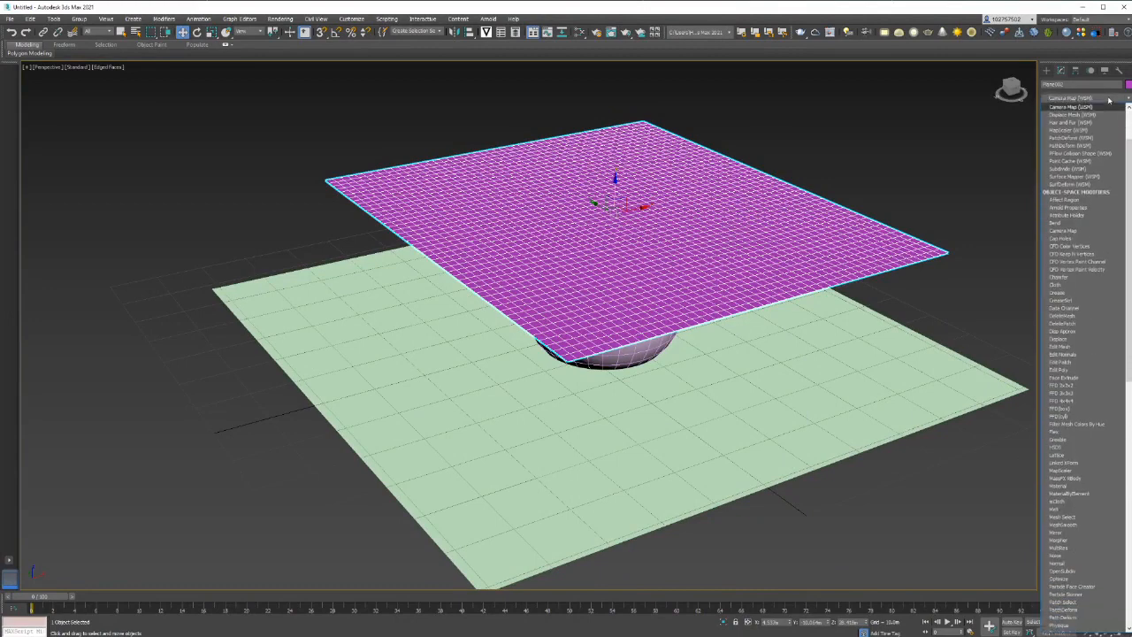
{"action": "left_click", "coordinate": [1058, 285]}
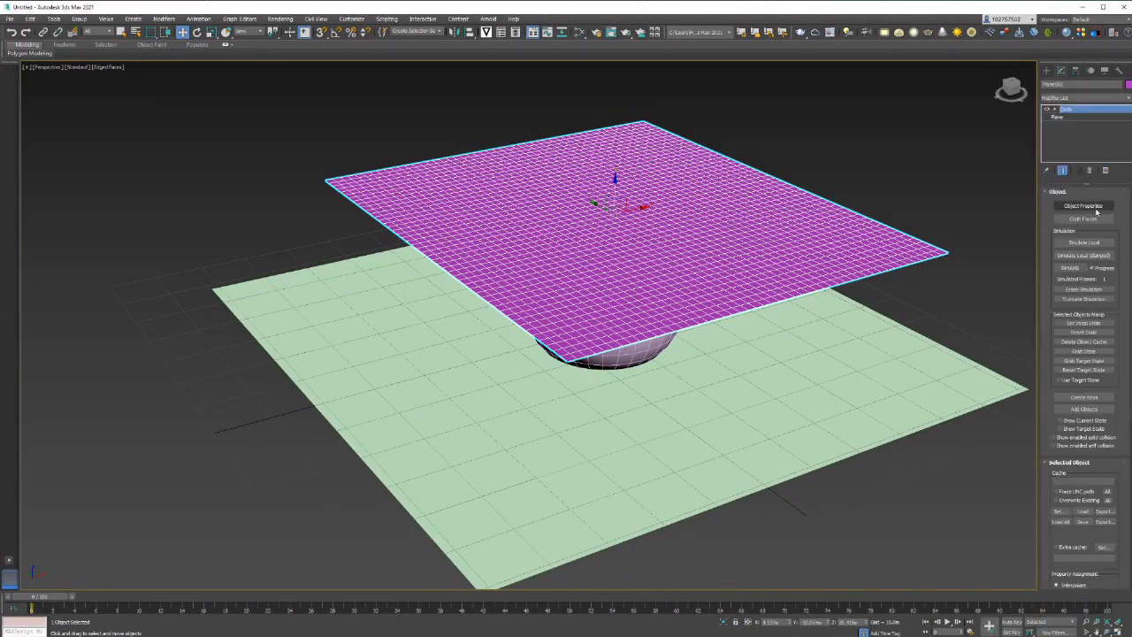
Step: Add Sphere001 and Plane001 to the cloth simulation through the Cloth modifier's object properties
{"action": "left_click", "coordinate": [1096, 210]}
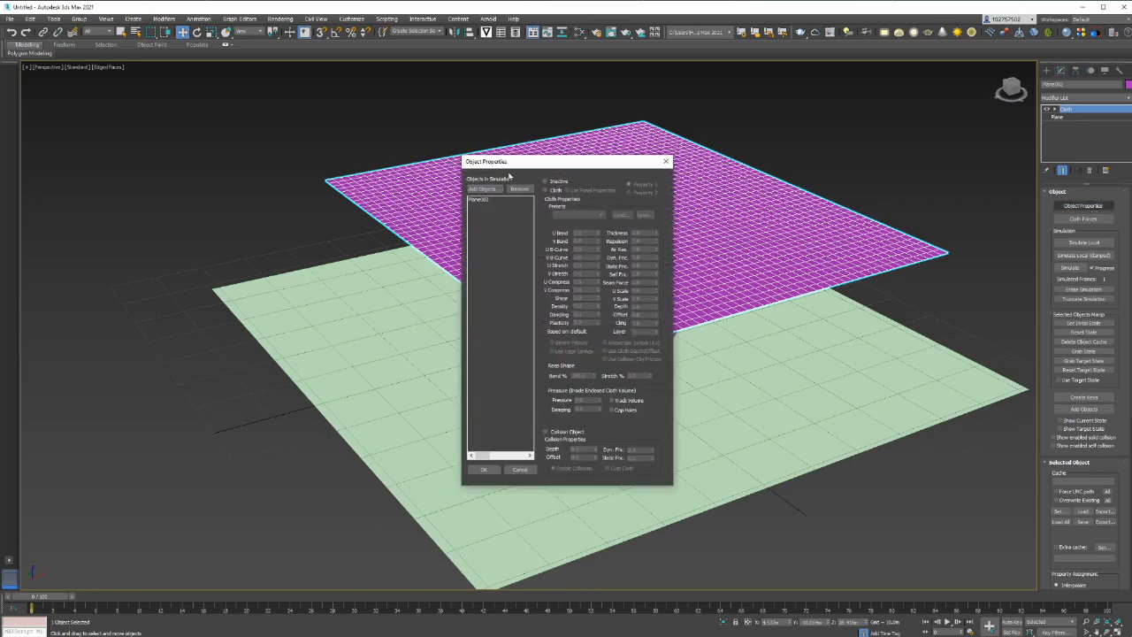
{"action": "left_click_drag", "start_coordinate": [565, 164], "coordinate": [177, 143]}
{"action": "left_click", "coordinate": [100, 166]}
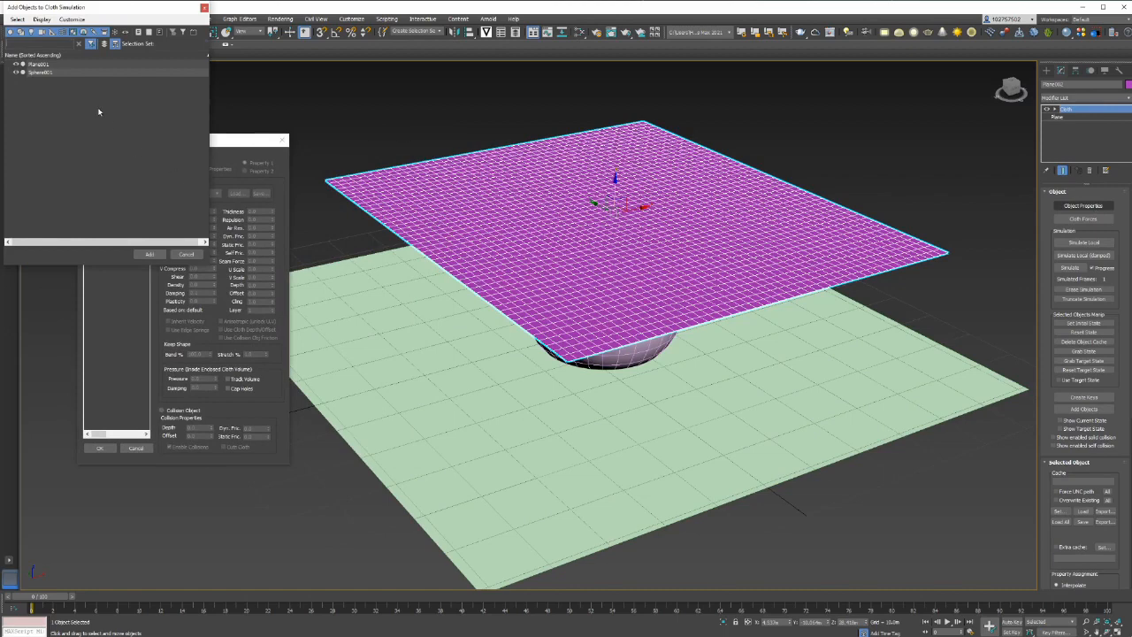
{"action": "double_click", "coordinate": [45, 77]}
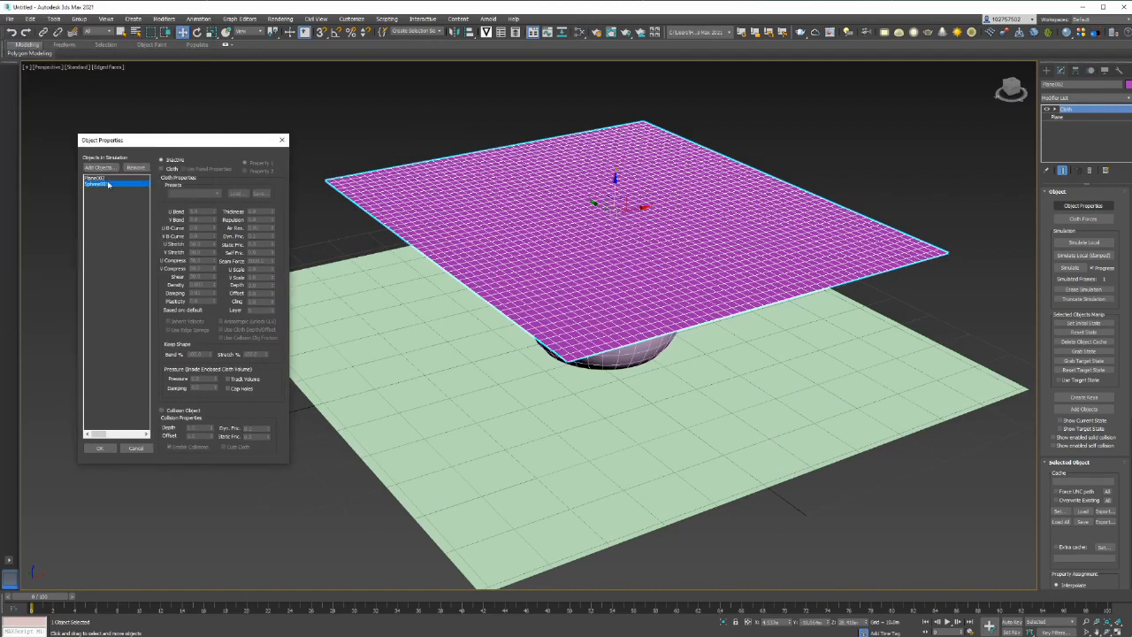
{"action": "left_click", "coordinate": [101, 167]}
{"action": "double_click", "coordinate": [53, 65]}
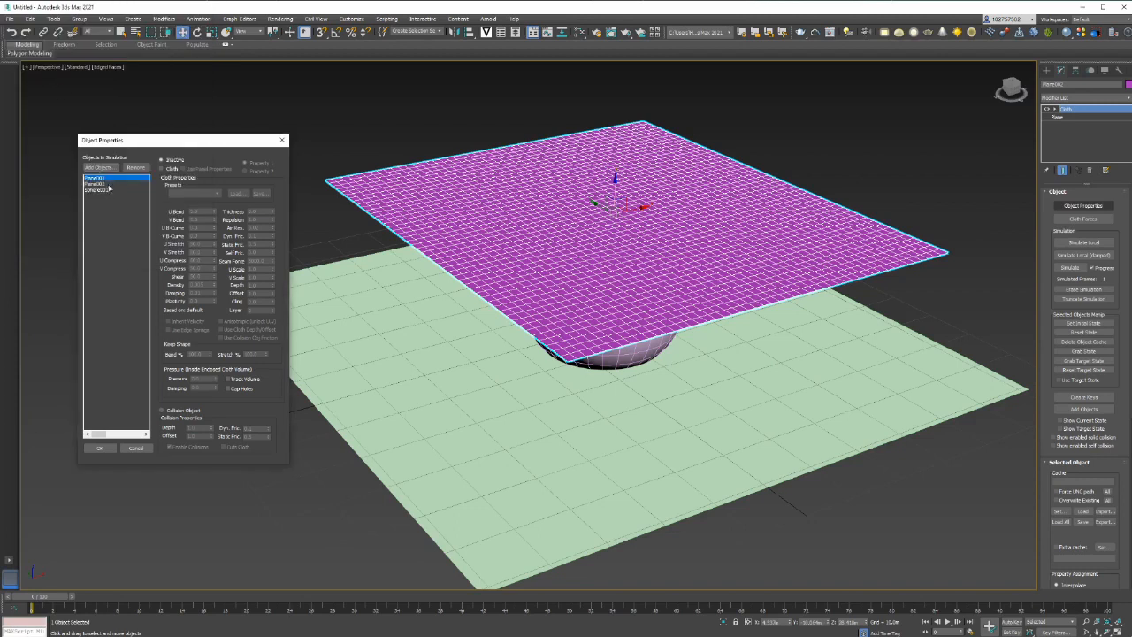
Step: Define Plane001 and Sphere001 as collision objects in the cloth simulation
{"action": "left_click", "coordinate": [109, 190], "text": "shift"}
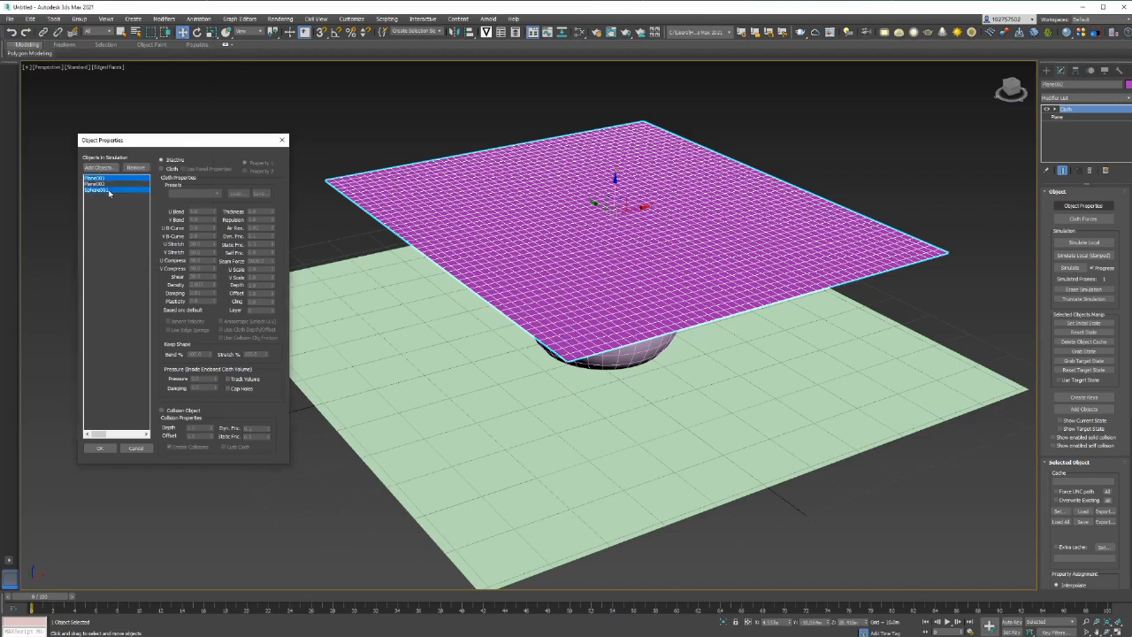
{"action": "left_click", "coordinate": [162, 411]}
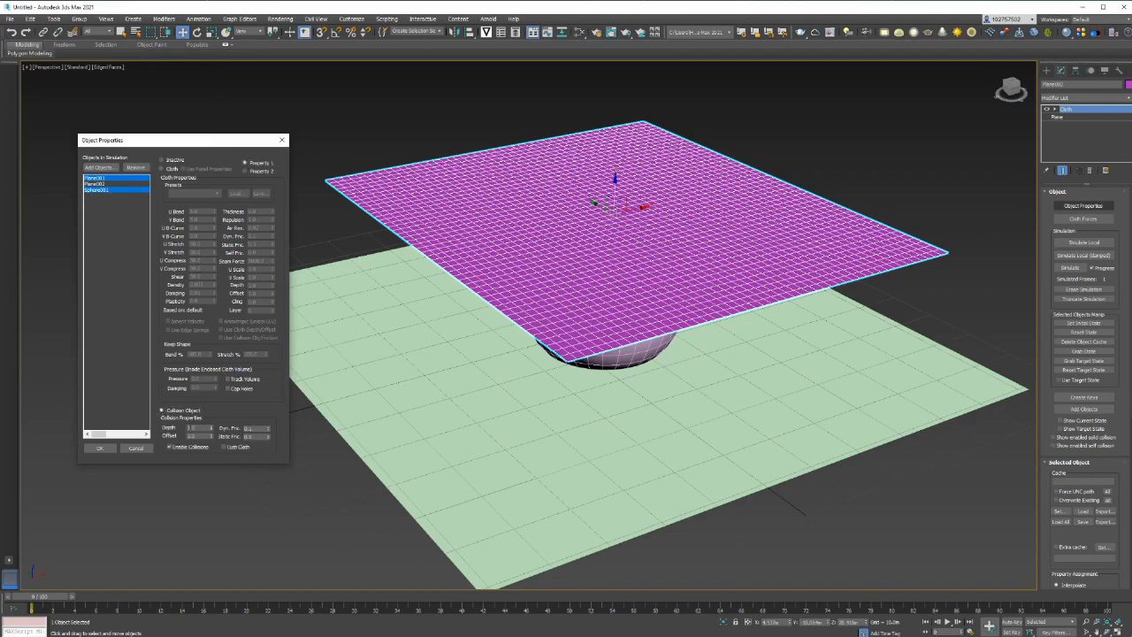
{"action": "left_click", "coordinate": [103, 191]}
{"action": "left_click", "coordinate": [99, 178]}
Step: Make Plane002 a cloth object with the Silk preset and accept the simulation object properties
{"action": "left_click", "coordinate": [100, 184]}
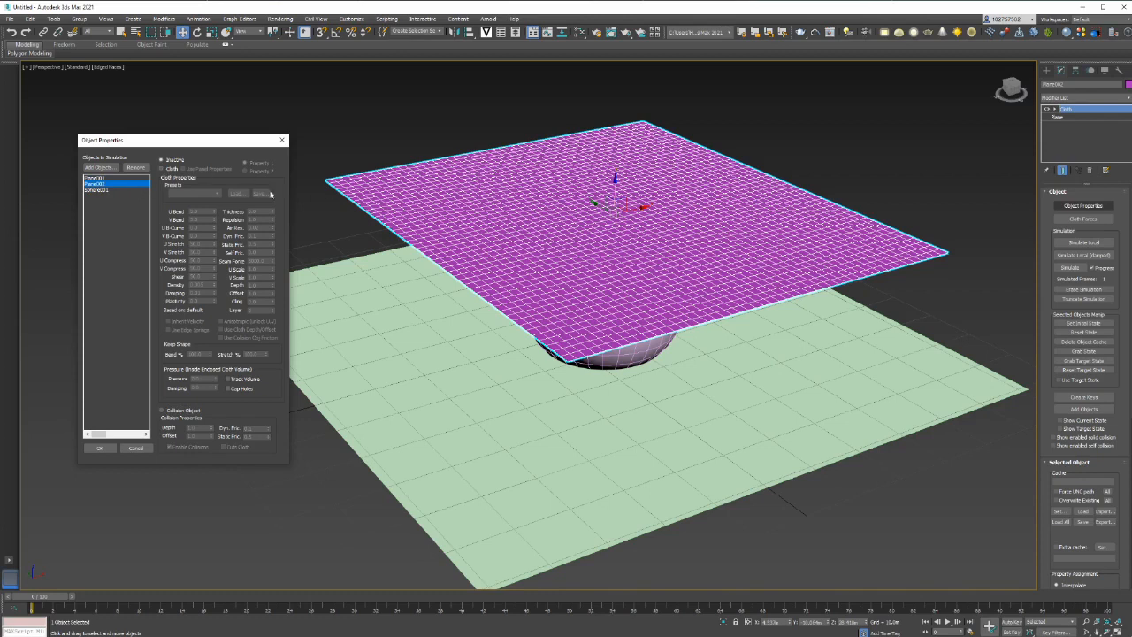
{"action": "left_click", "coordinate": [171, 169]}
{"action": "left_click", "coordinate": [188, 193]}
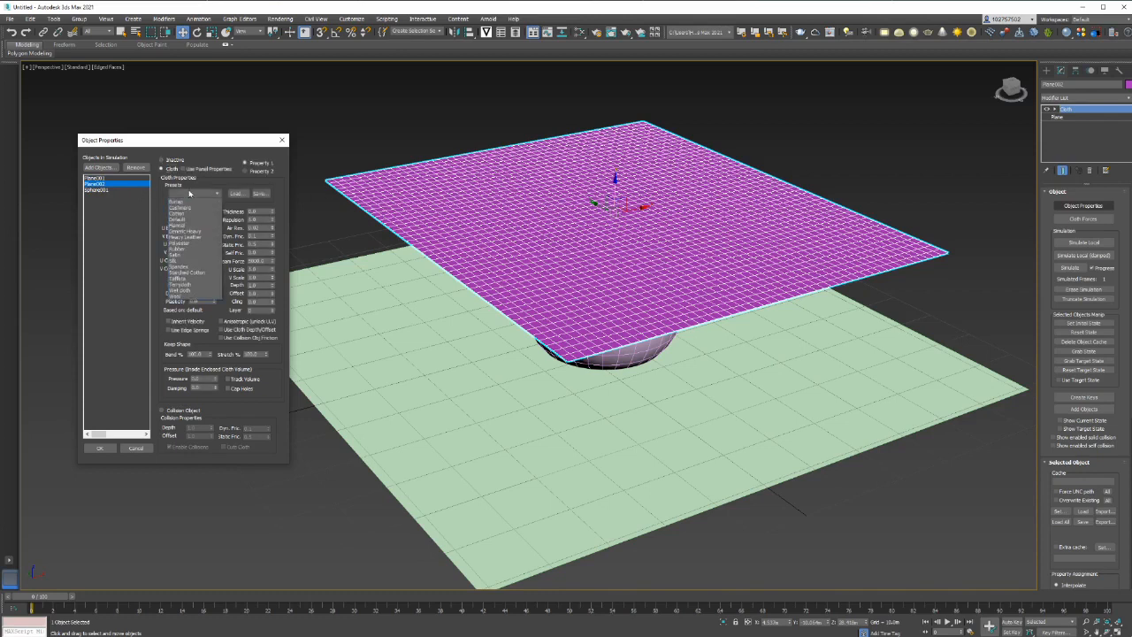
{"action": "left_click", "coordinate": [188, 262]}
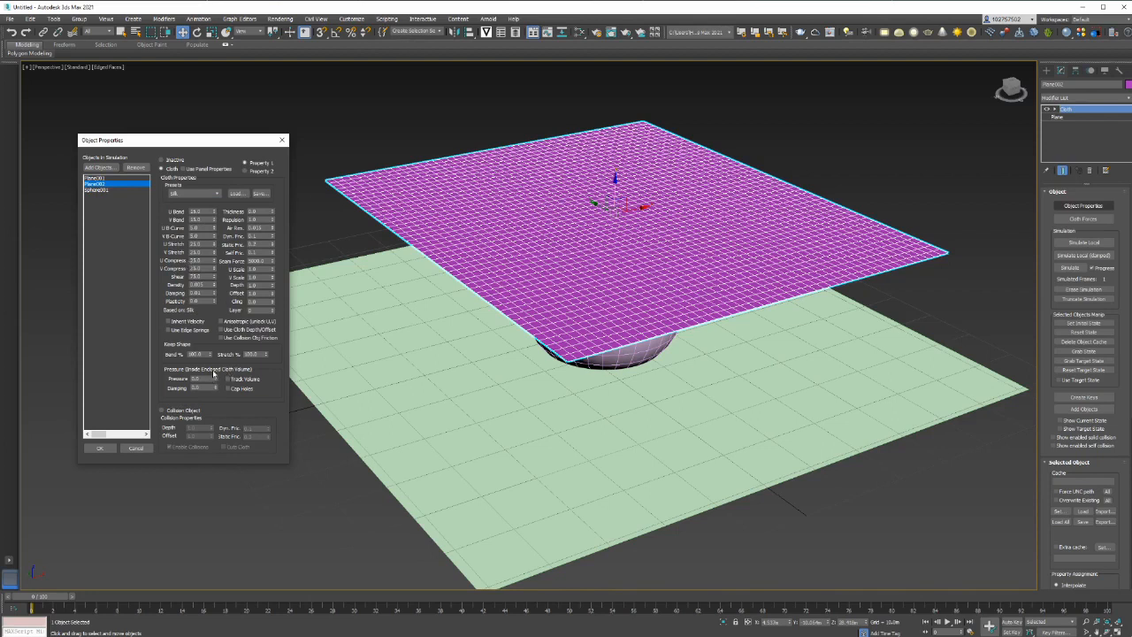
{"action": "left_click", "coordinate": [97, 190]}
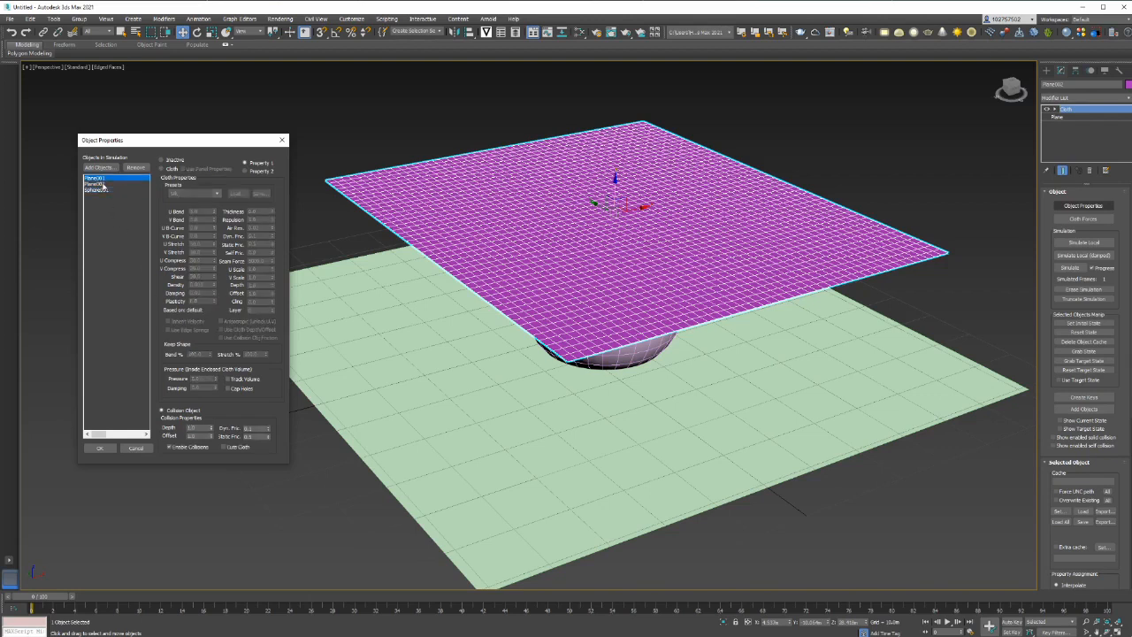
{"action": "left_click", "coordinate": [95, 184]}
{"action": "left_click", "coordinate": [103, 449]}
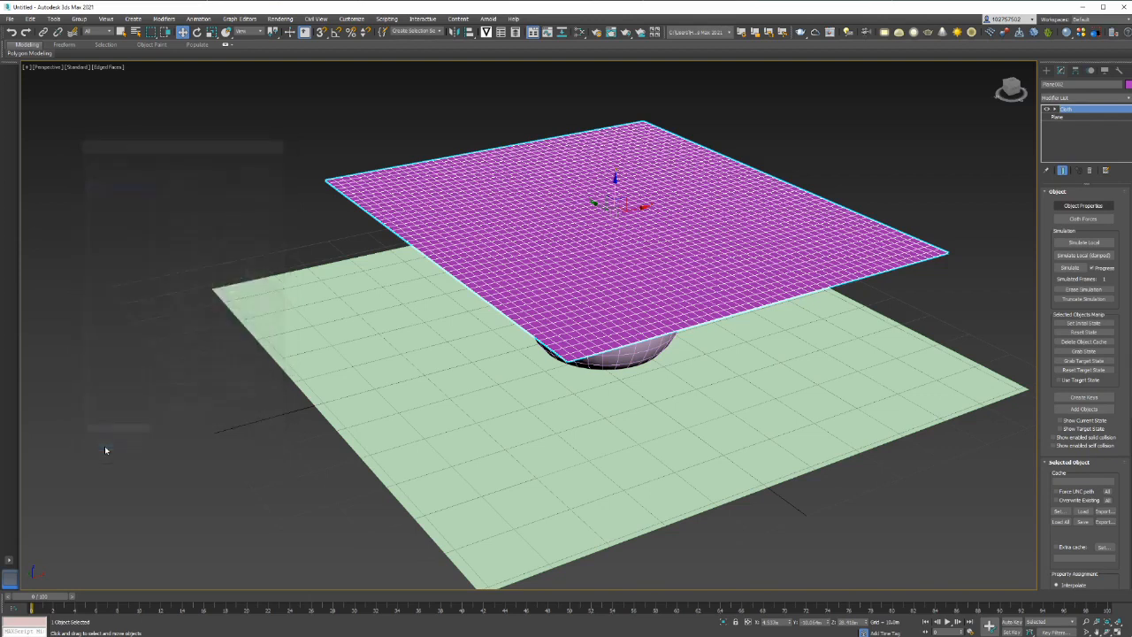
Step: Run the local cloth simulation until the cloth drapes over the sphere and ground plane, then stop it
{"action": "scroll", "coordinate": [1104, 259], "scroll_direction": "down", "scroll_amount": 5}
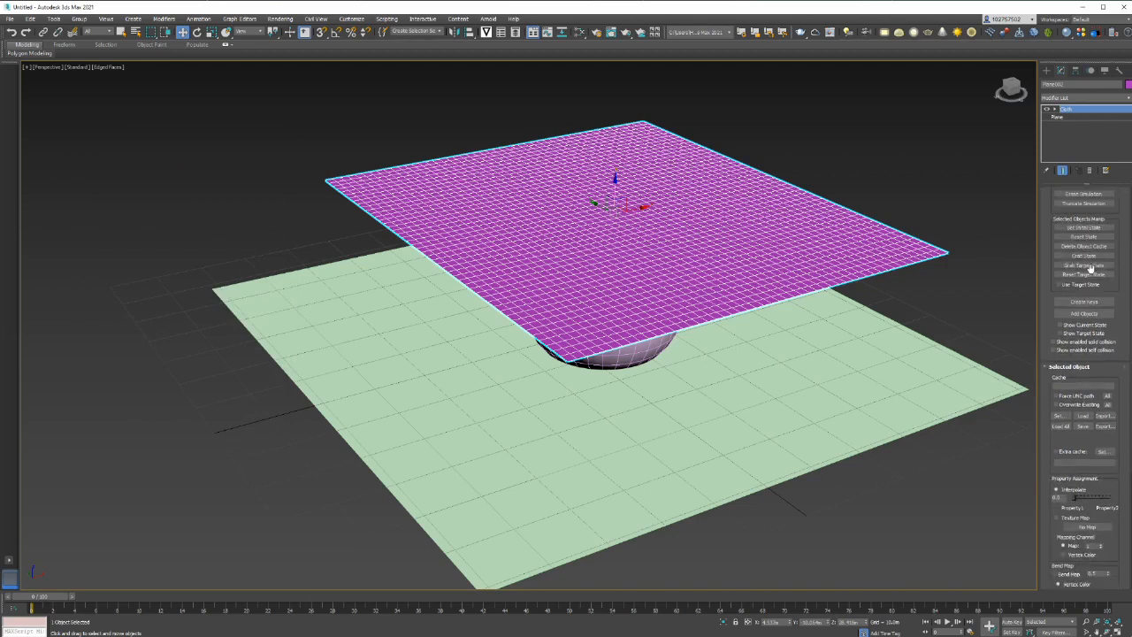
{"action": "scroll", "coordinate": [1106, 372], "scroll_direction": "down", "scroll_amount": 1}
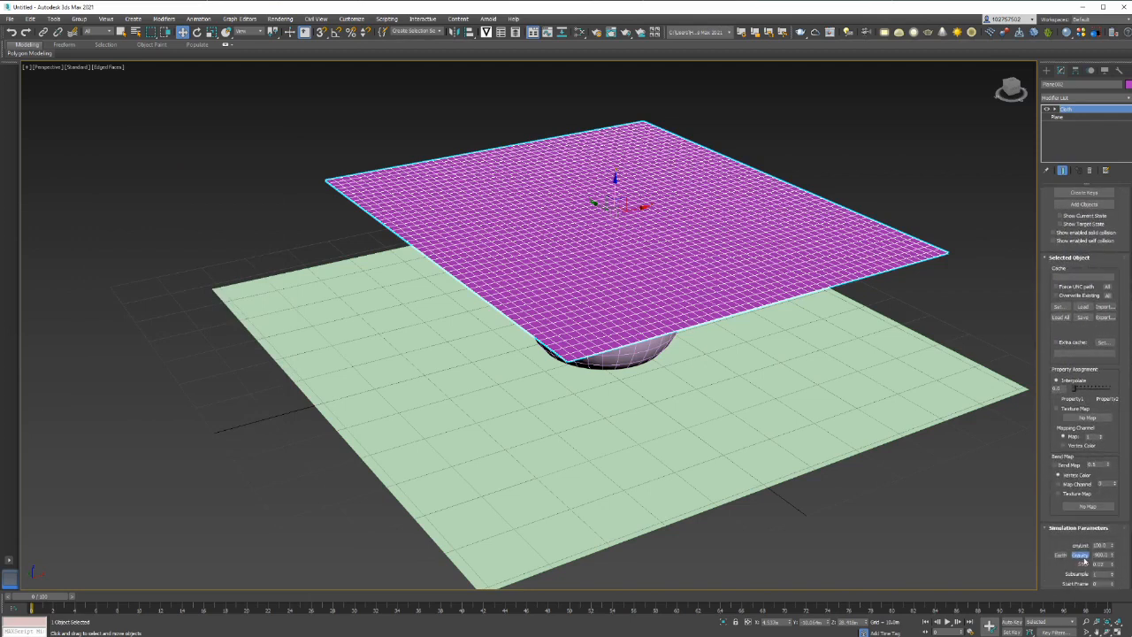
{"action": "scroll", "coordinate": [1088, 531], "scroll_direction": "up", "scroll_amount": 6}
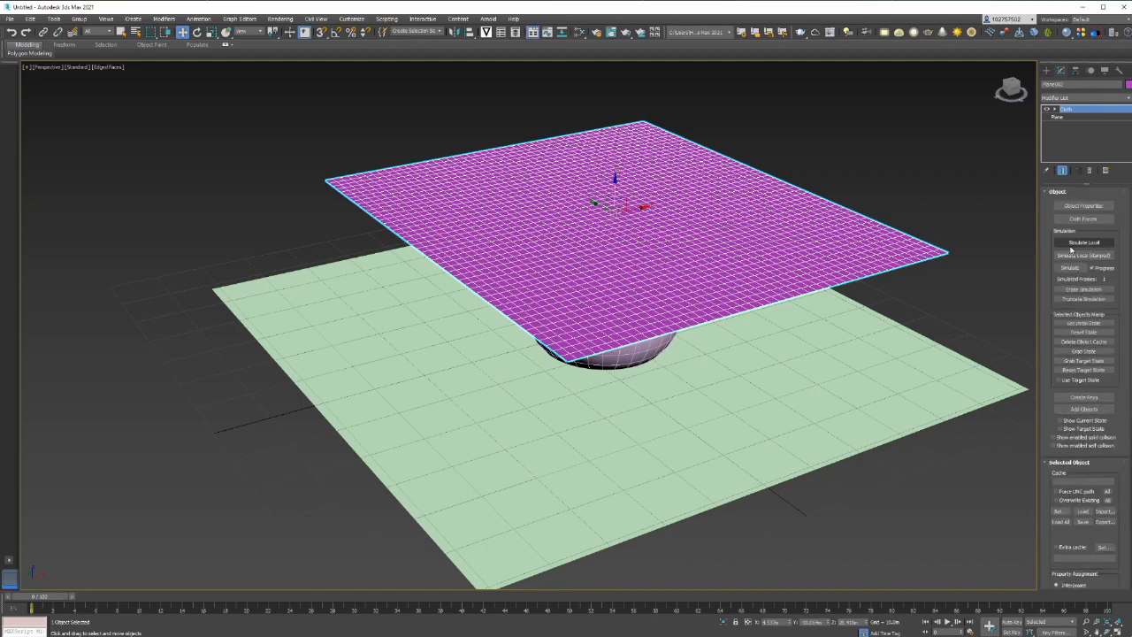
{"action": "left_click", "coordinate": [1081, 243]}
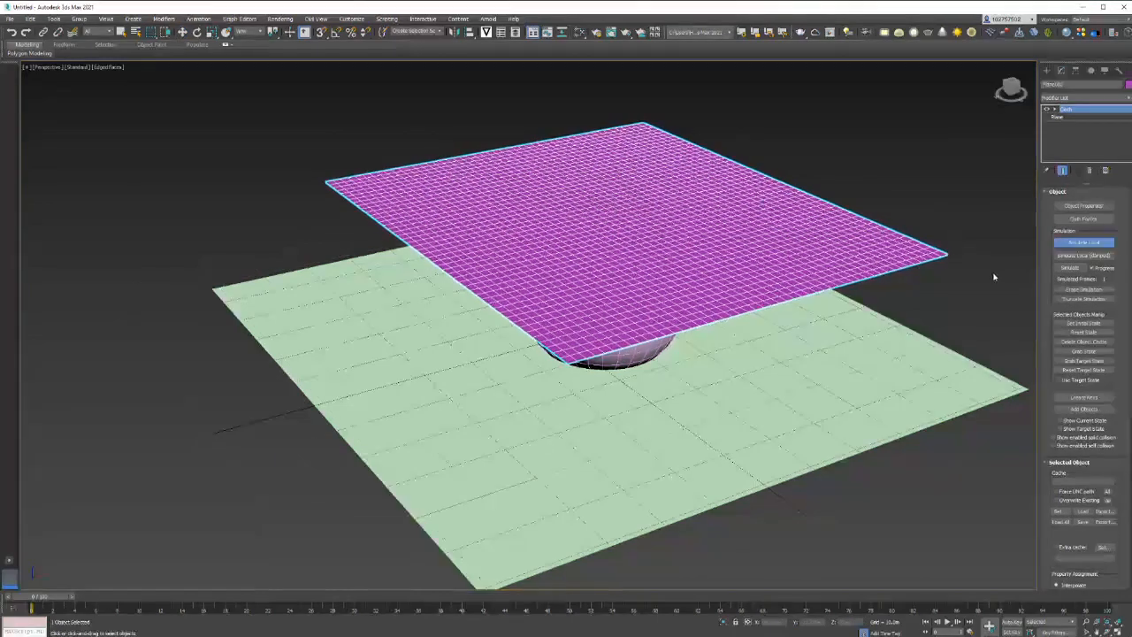
{"action": "middle_click_drag", "start_coordinate": [983, 293], "coordinate": [915, 292], "text": "alt"}
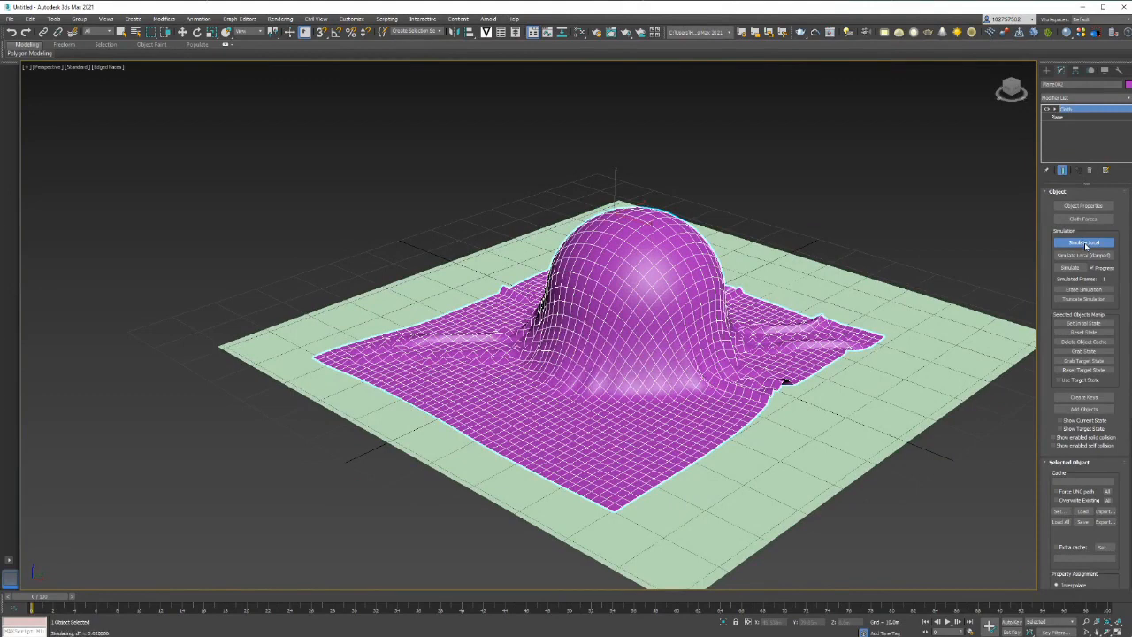
{"action": "left_click", "coordinate": [1087, 246]}
Step: Add a TurboSmooth modifier to the draped Plane002 cloth
{"action": "middle_click_drag", "start_coordinate": [879, 266], "coordinate": [783, 297]}
{"action": "left_click", "coordinate": [759, 306]}
{"action": "middle_click_drag", "start_coordinate": [673, 333], "coordinate": [648, 340], "text": "alt"}
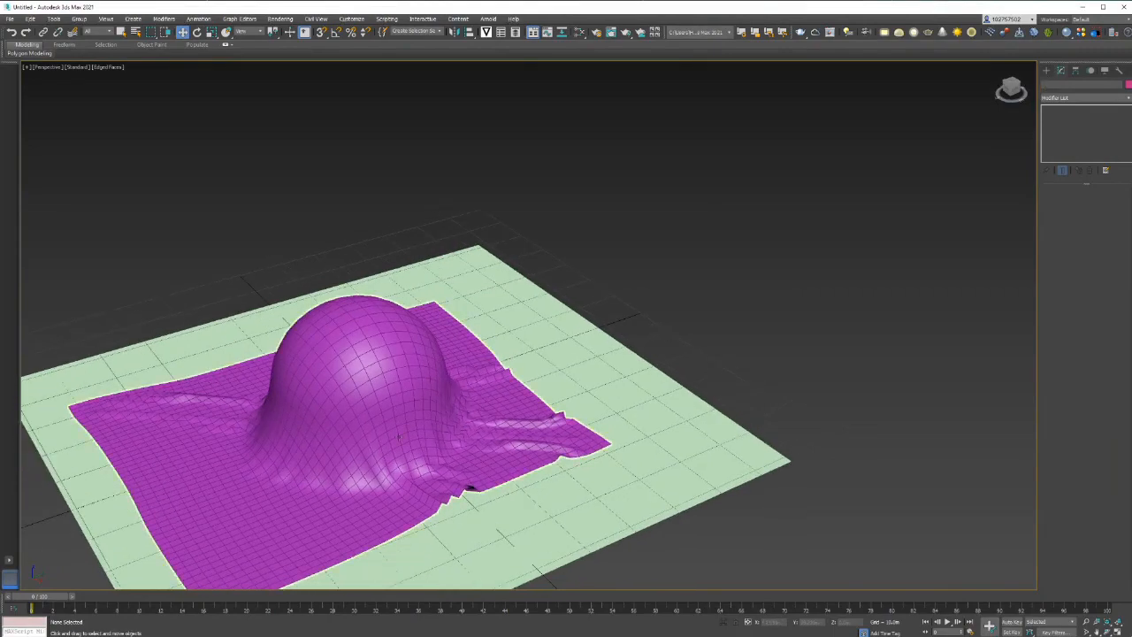
{"action": "scroll", "coordinate": [397, 435], "scroll_direction": "up", "scroll_amount": 8}
{"action": "scroll", "coordinate": [699, 431], "scroll_direction": "down", "scroll_amount": 8}
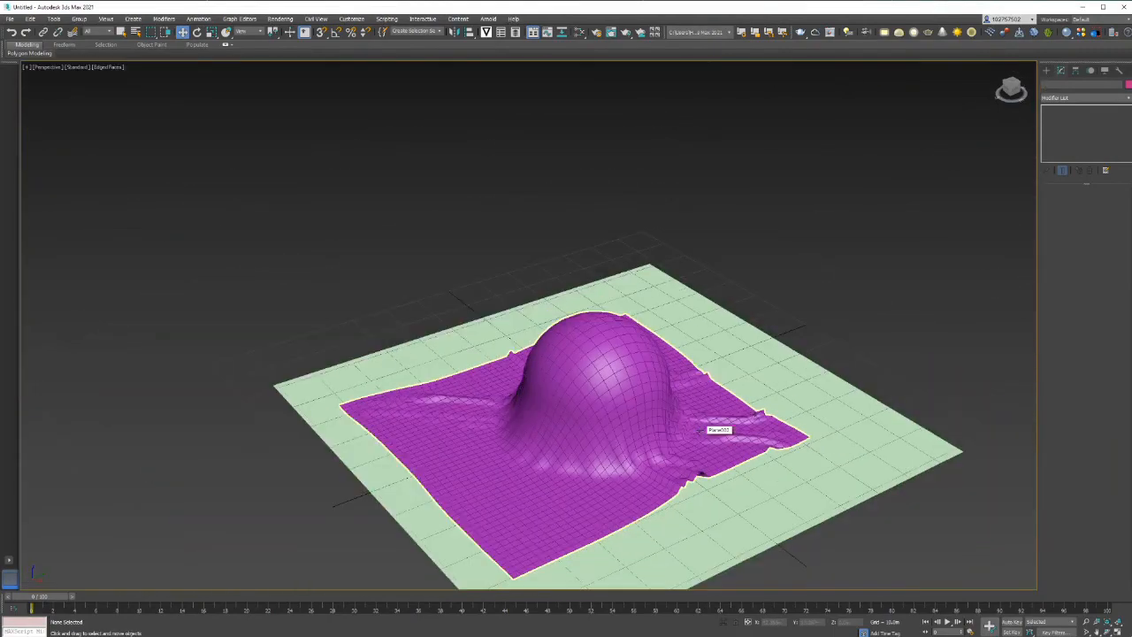
{"action": "left_click", "coordinate": [715, 430]}
{"action": "left_click", "coordinate": [1080, 99]}
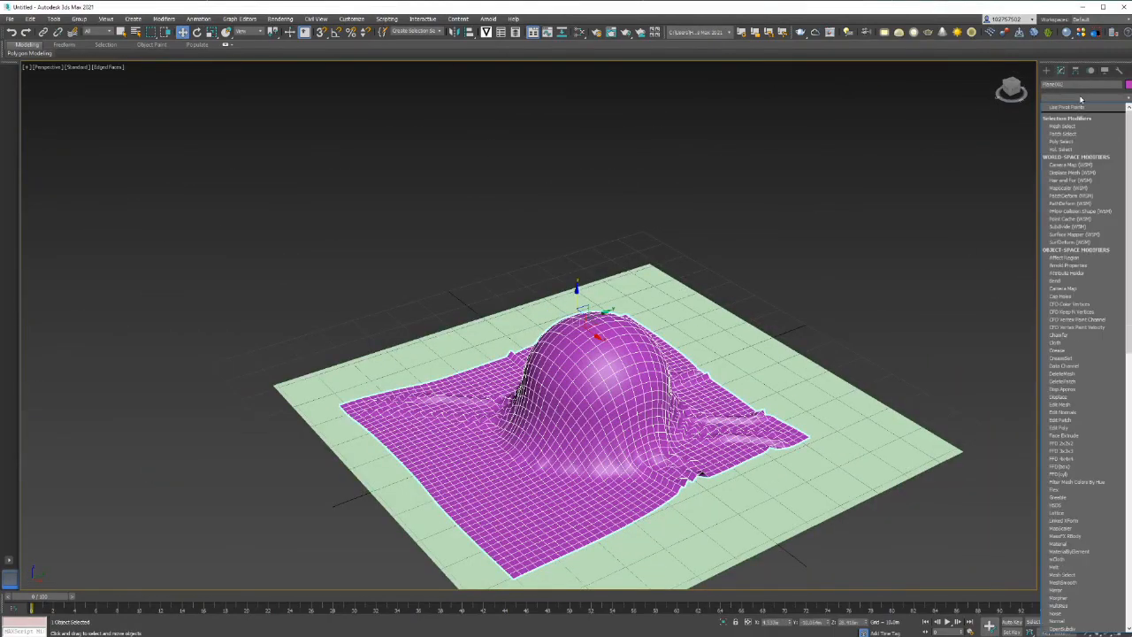
{"action": "scroll", "coordinate": [1080, 95], "scroll_direction": "down", "scroll_amount": 20}
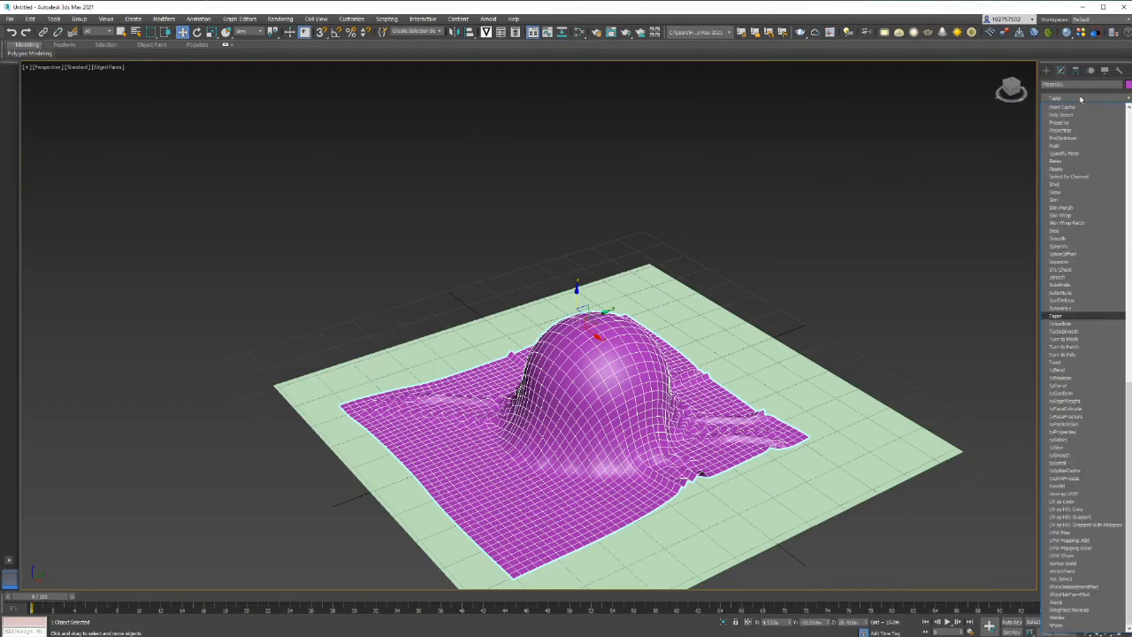
{"action": "left_click", "coordinate": [1081, 332]}
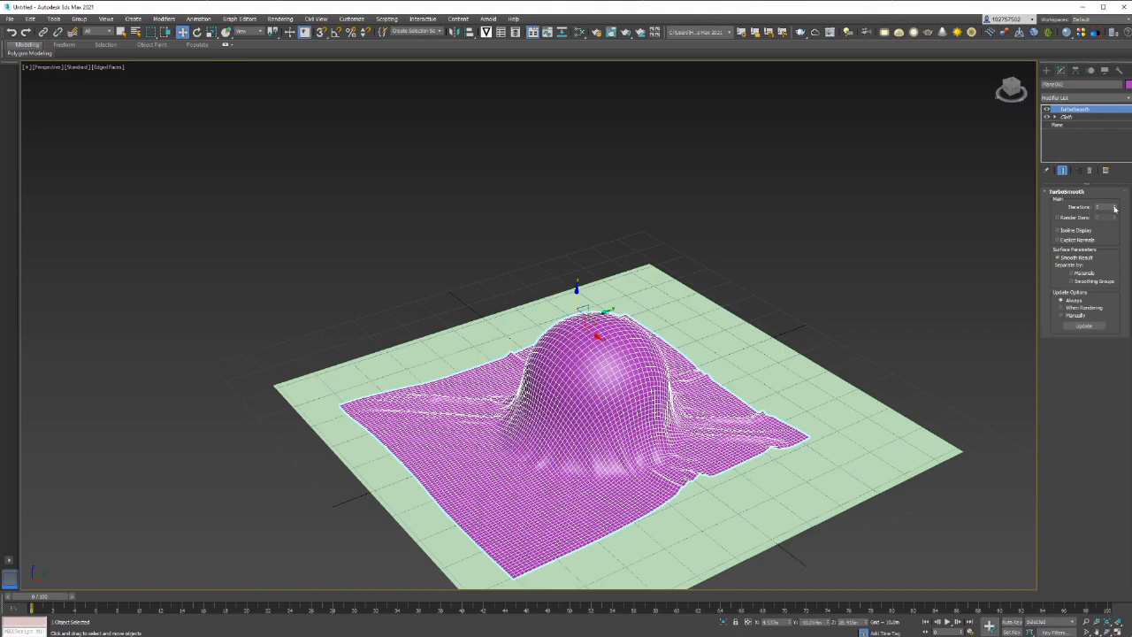
Step: Inspect the smoothed cloth's folds and raised edges up close from several angles
{"action": "left_click", "coordinate": [865, 327]}
{"action": "scroll", "coordinate": [779, 456], "scroll_direction": "up", "scroll_amount": 10}
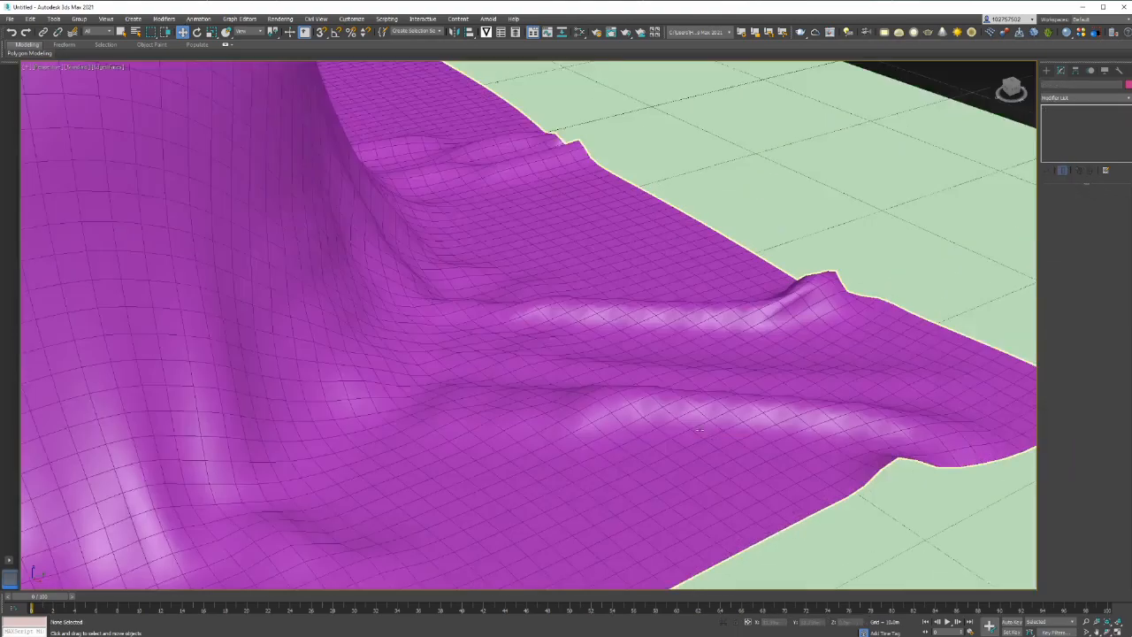
{"action": "middle_click_drag", "start_coordinate": [559, 364], "coordinate": [584, 351], "text": "alt"}
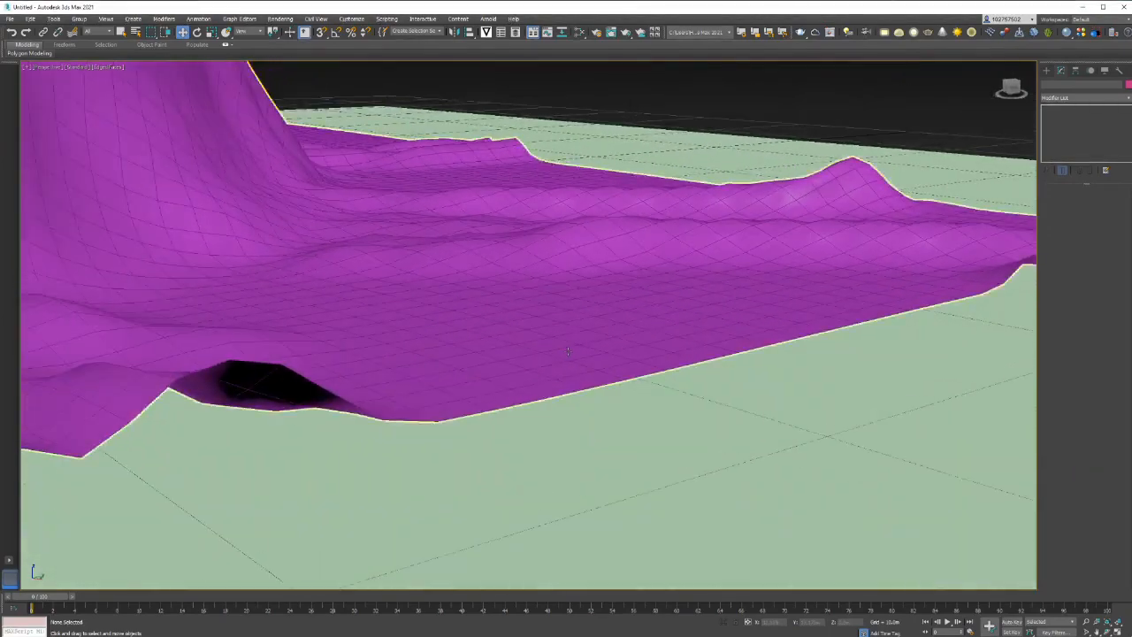
{"action": "scroll", "coordinate": [585, 351], "scroll_direction": "down", "scroll_amount": 9}
{"action": "middle_click_drag", "start_coordinate": [695, 253], "coordinate": [822, 278], "text": "alt"}
{"action": "scroll", "coordinate": [834, 283], "scroll_direction": "down", "scroll_amount": 6}
{"action": "middle_click_drag", "start_coordinate": [796, 320], "coordinate": [810, 301], "text": "alt"}
Step: Create a teapot primitive on the empty ground beside the draped cloth
{"action": "left_click", "coordinate": [1045, 71]}
{"action": "scroll", "coordinate": [919, 245], "scroll_direction": "up", "scroll_amount": 4}
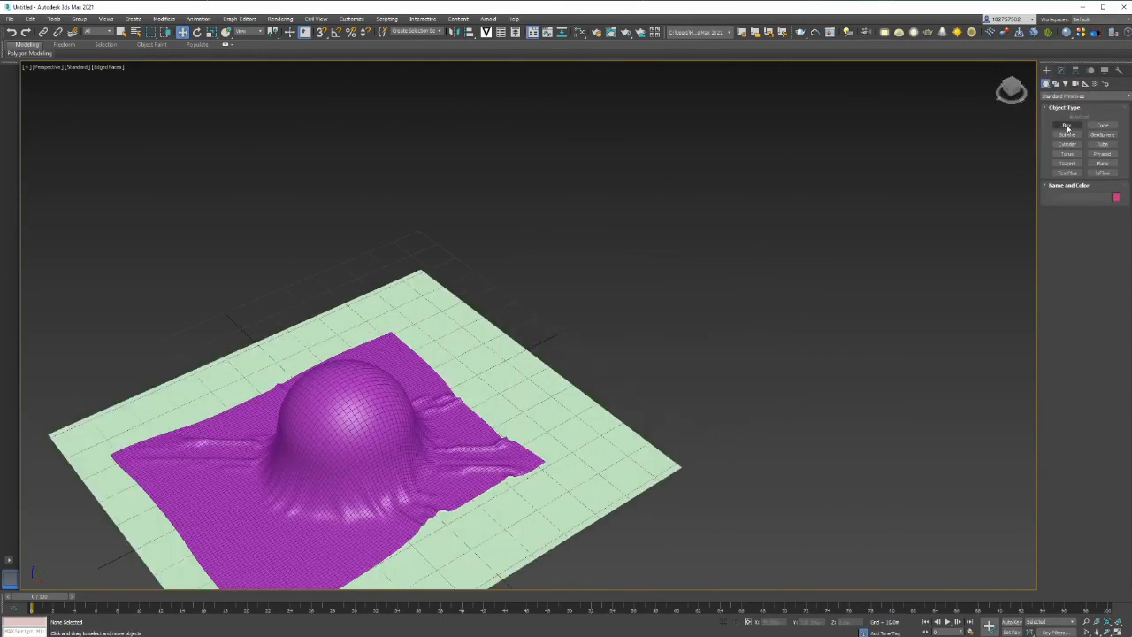
{"action": "left_click", "coordinate": [1067, 163]}
{"action": "left_click_drag", "start_coordinate": [714, 298], "coordinate": [840, 271]}
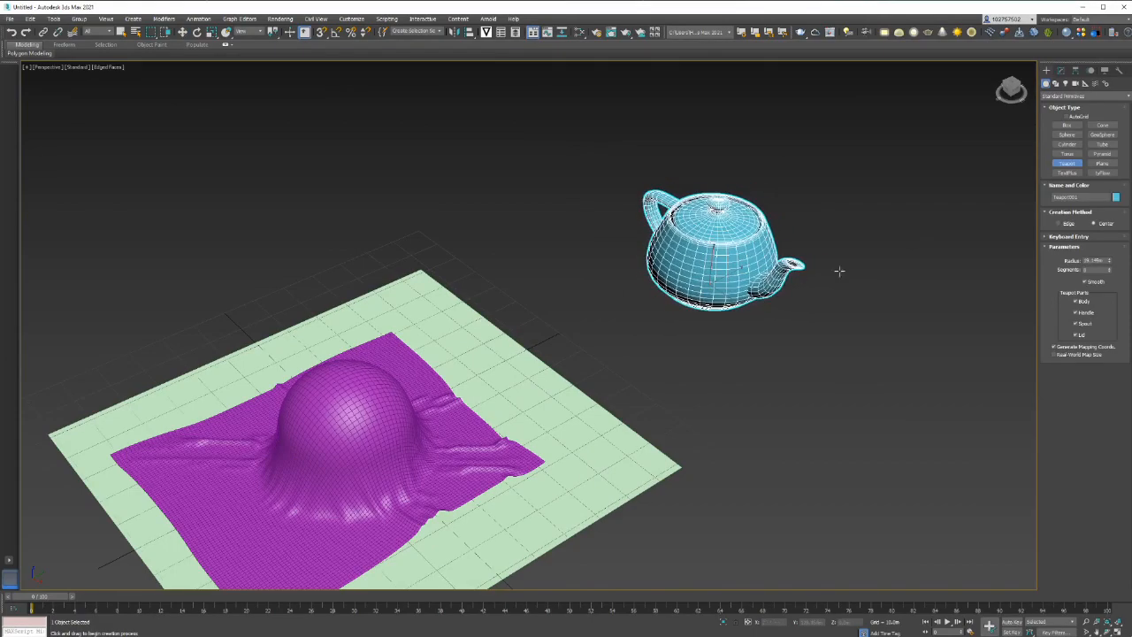
{"action": "mouse_move", "coordinate": [839, 271]}
{"action": "middle_mouse_down", "text": "alt"}
{"action": "mouse_move", "coordinate": [752, 256]}
{"action": "mouse_move", "coordinate": [856, 279]}
{"action": "middle_mouse_up", "text": "alt"}
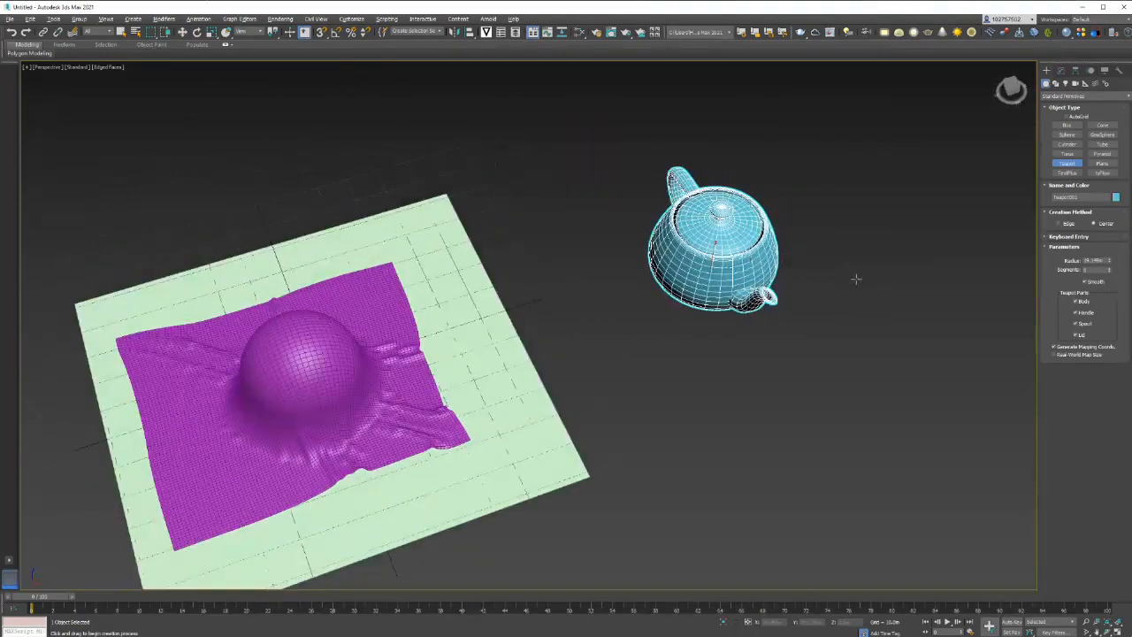
Step: Create a densely segmented plane beside the teapot, large enough to cover it
{"action": "left_click", "coordinate": [1103, 164]}
{"action": "left_click_drag", "start_coordinate": [603, 221], "coordinate": [1018, 334]}
{"action": "left_click_drag", "start_coordinate": [1021, 343], "coordinate": [1029, 341]}
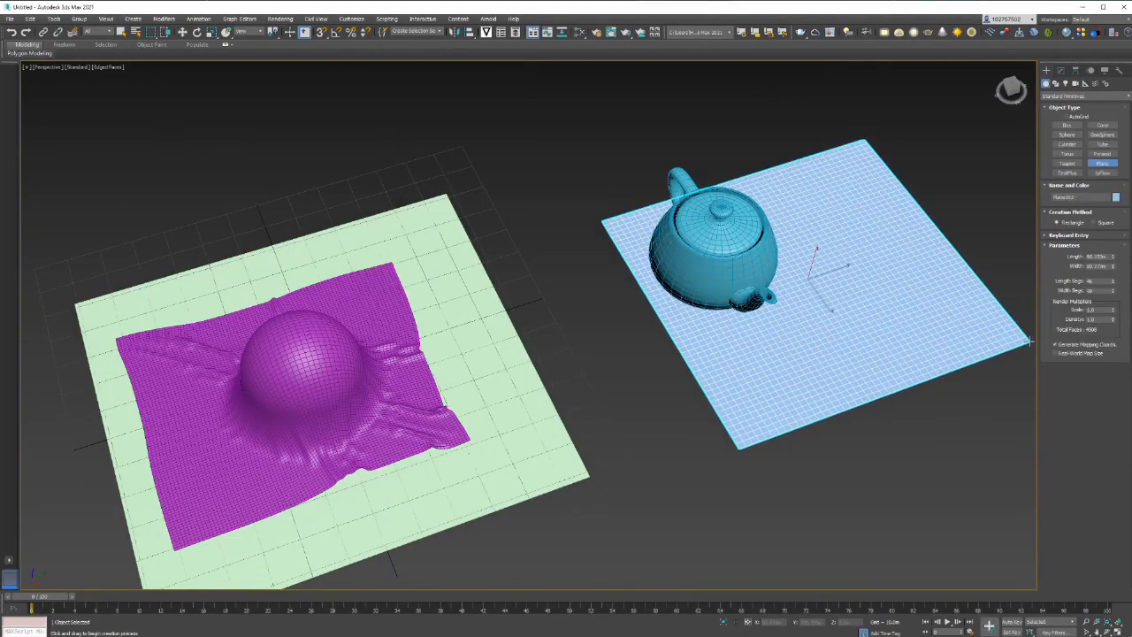
Step: Centre the new plane over the teapot and raise it to just above the lid
{"action": "key", "text": "w"}
{"action": "left_click_drag", "start_coordinate": [810, 261], "coordinate": [752, 193]}
{"action": "middle_click_drag", "start_coordinate": [845, 283], "coordinate": [832, 237], "text": "alt"}
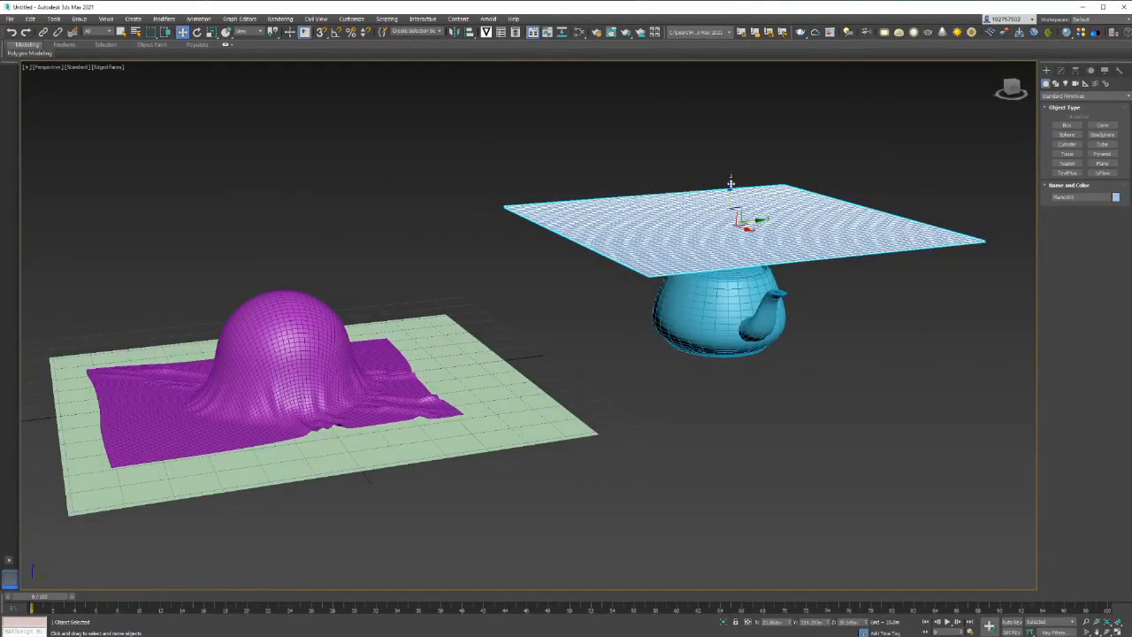
{"action": "left_click_drag", "start_coordinate": [731, 184], "coordinate": [730, 207]}
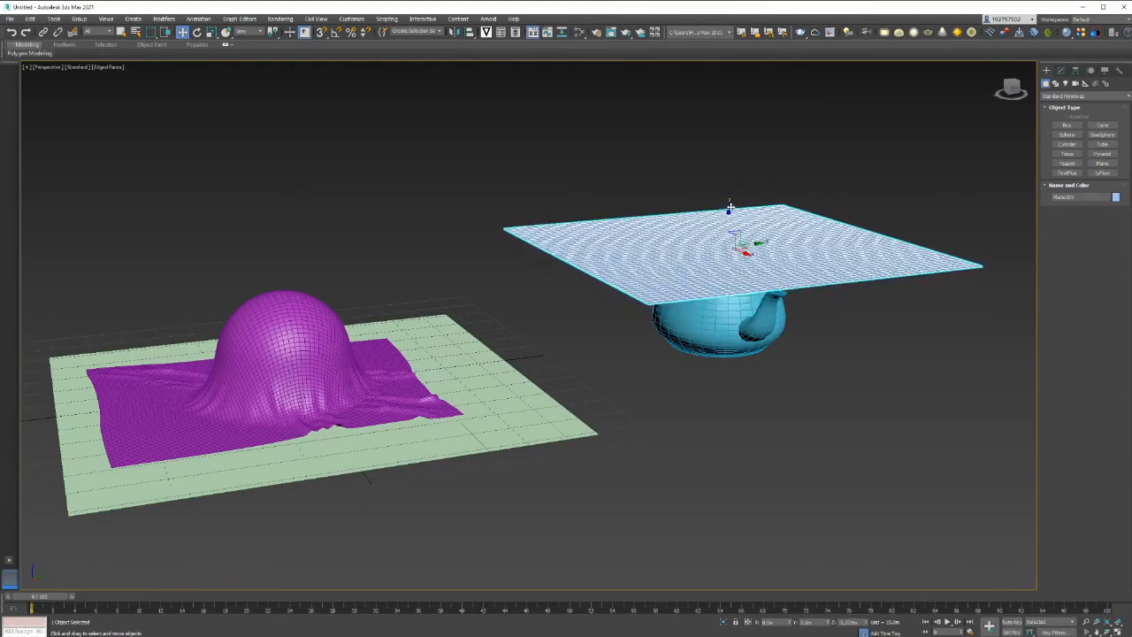
{"action": "middle_click_drag", "start_coordinate": [730, 207], "coordinate": [831, 327], "text": "alt"}
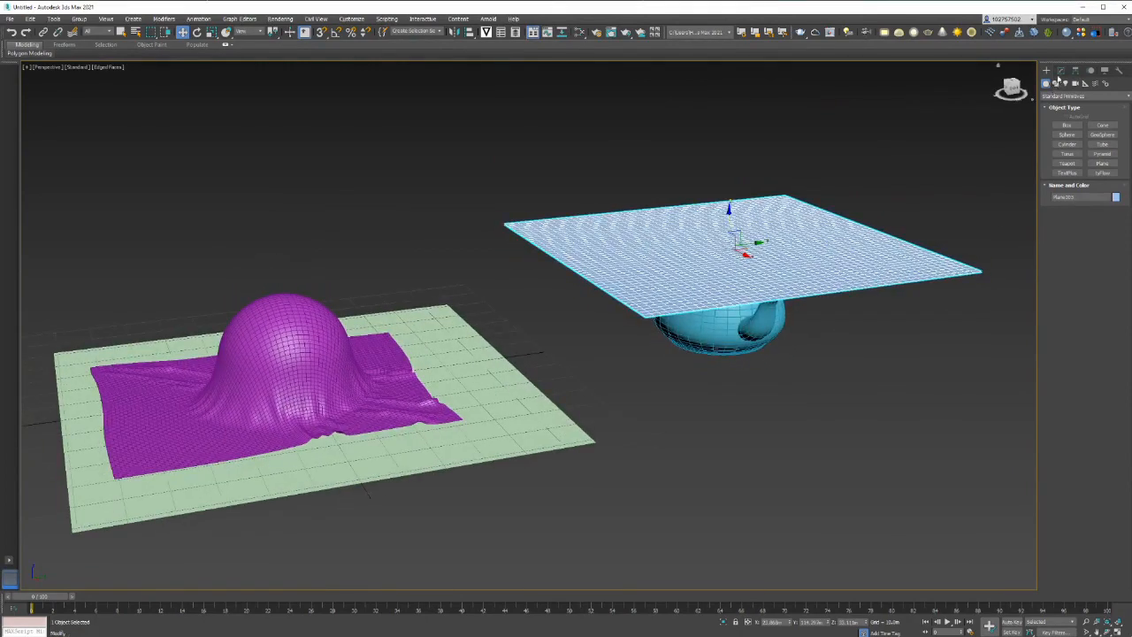
Step: Apply a Cloth modifier to the plane above the teapot
{"action": "left_click", "coordinate": [1061, 71]}
{"action": "left_click", "coordinate": [1076, 98]}
{"action": "scroll", "coordinate": [1077, 102], "scroll_direction": "down", "scroll_amount": 2}
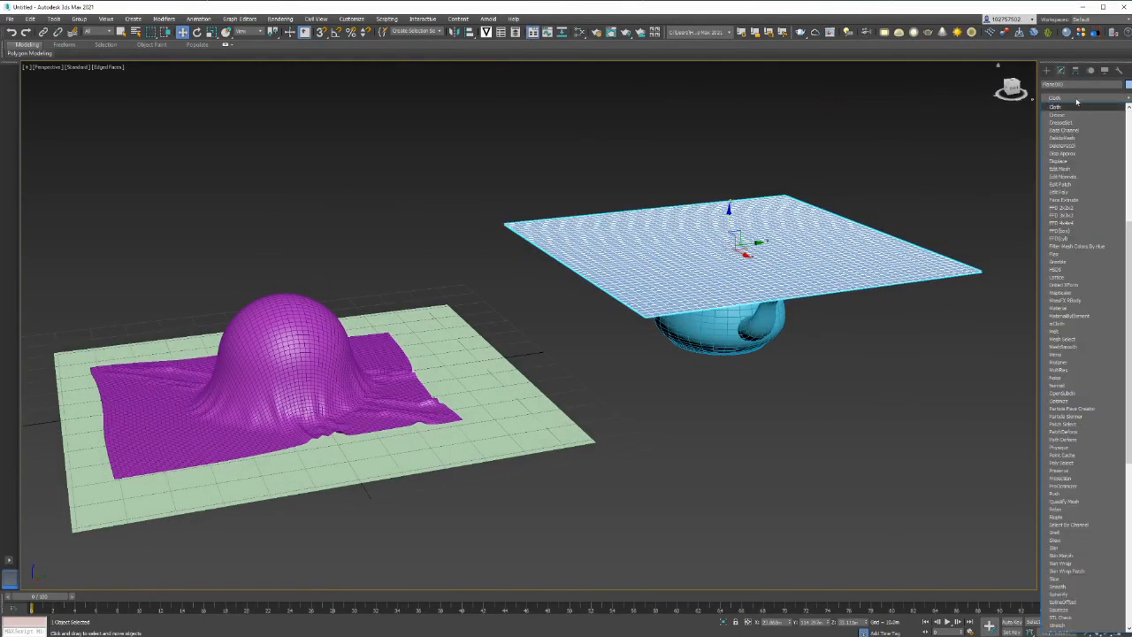
{"action": "left_click", "coordinate": [1056, 106]}
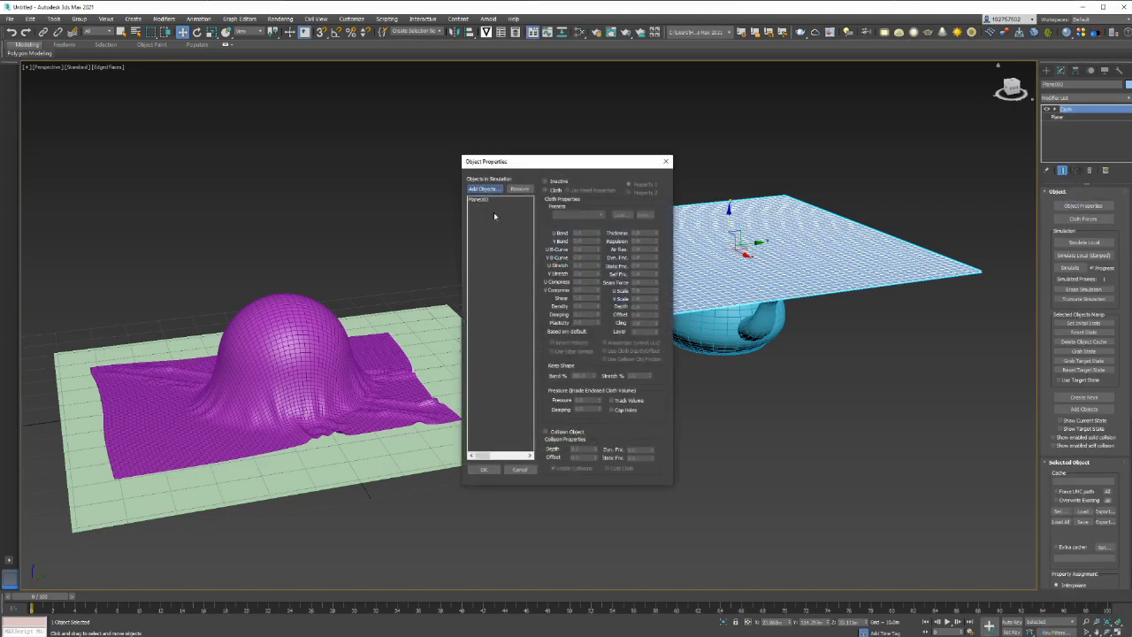
Step: Add Teapot001 to the simulation as the collision object and make Plane003 a cloth object with the Wool preset
{"action": "double_click", "coordinate": [54, 91]}
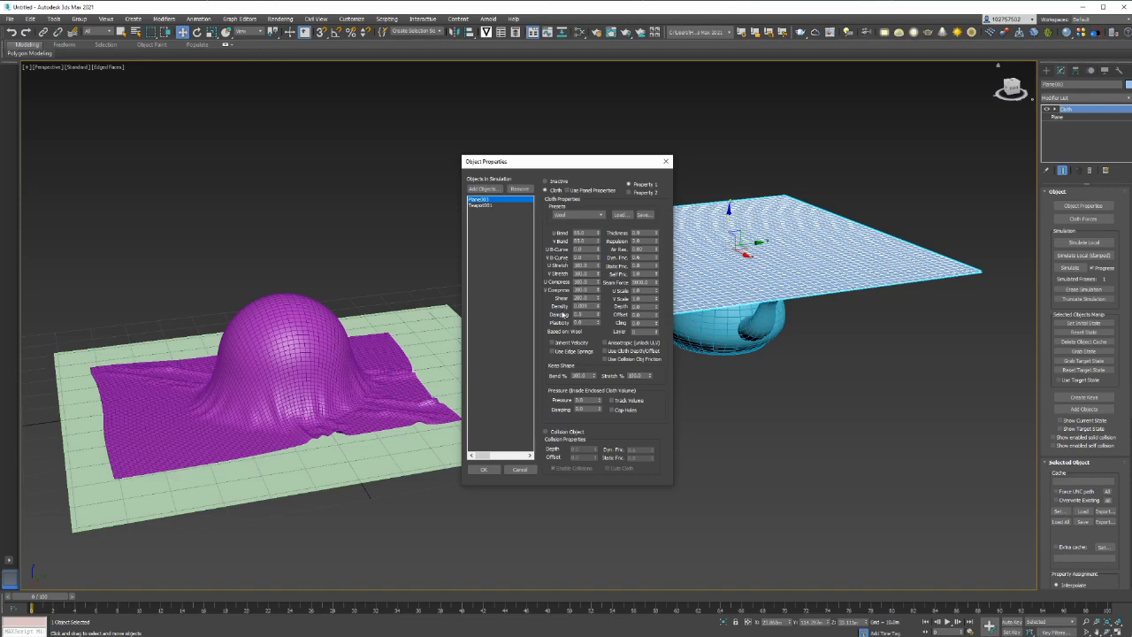
{"action": "left_click_drag", "start_coordinate": [597, 157], "coordinate": [499, 145]}
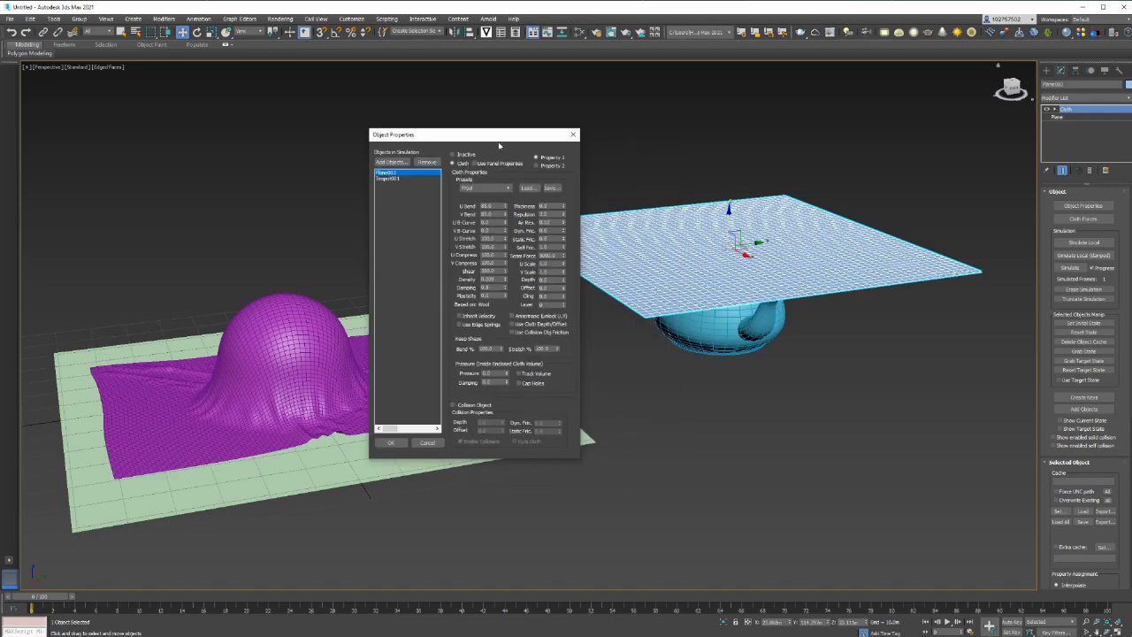
{"action": "left_click", "coordinate": [390, 444]}
Step: Run the local cloth simulation so the wool plane falls and drapes over the teapot
{"action": "scroll", "coordinate": [1080, 460], "scroll_direction": "down", "scroll_amount": 10}
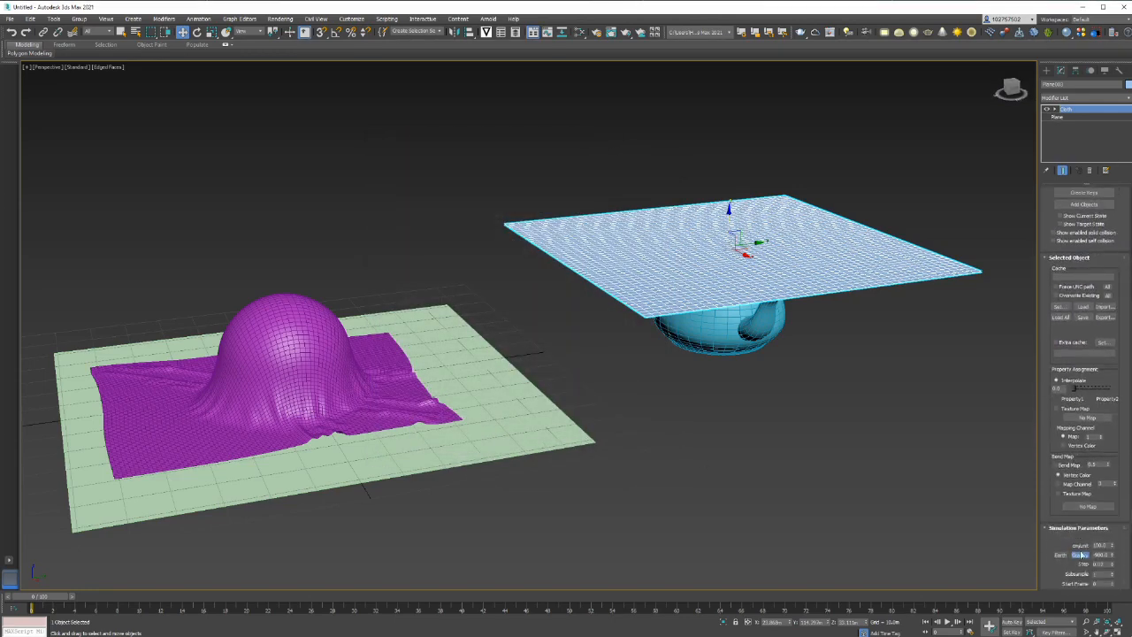
{"action": "scroll", "coordinate": [1080, 530], "scroll_direction": "up", "scroll_amount": 5}
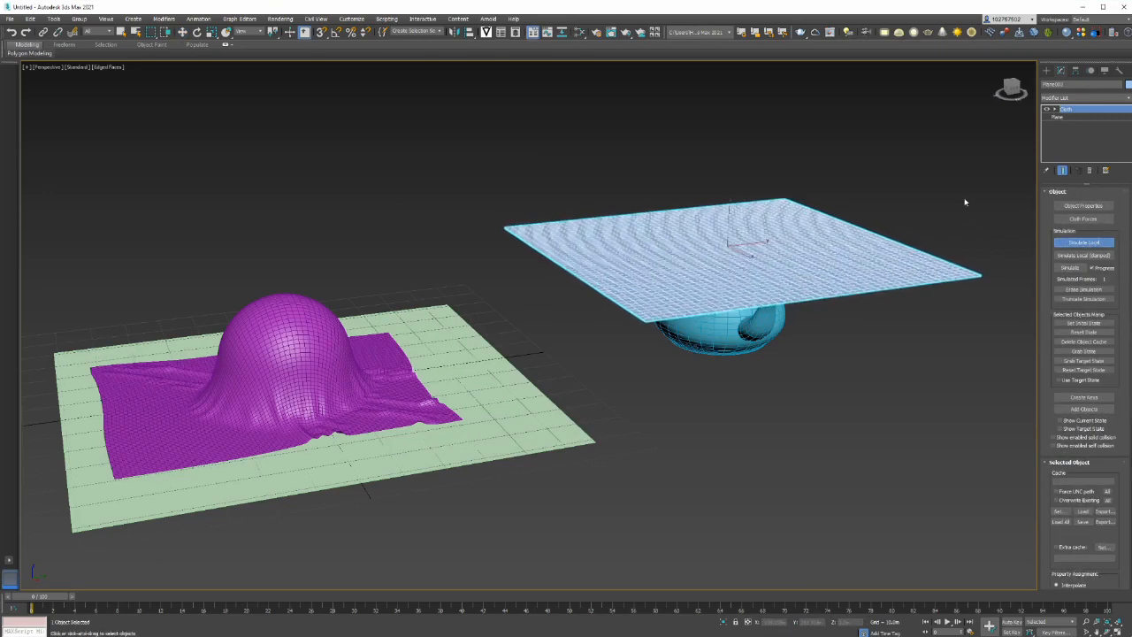
{"action": "middle_click_drag", "start_coordinate": [965, 203], "coordinate": [953, 215], "text": "alt"}
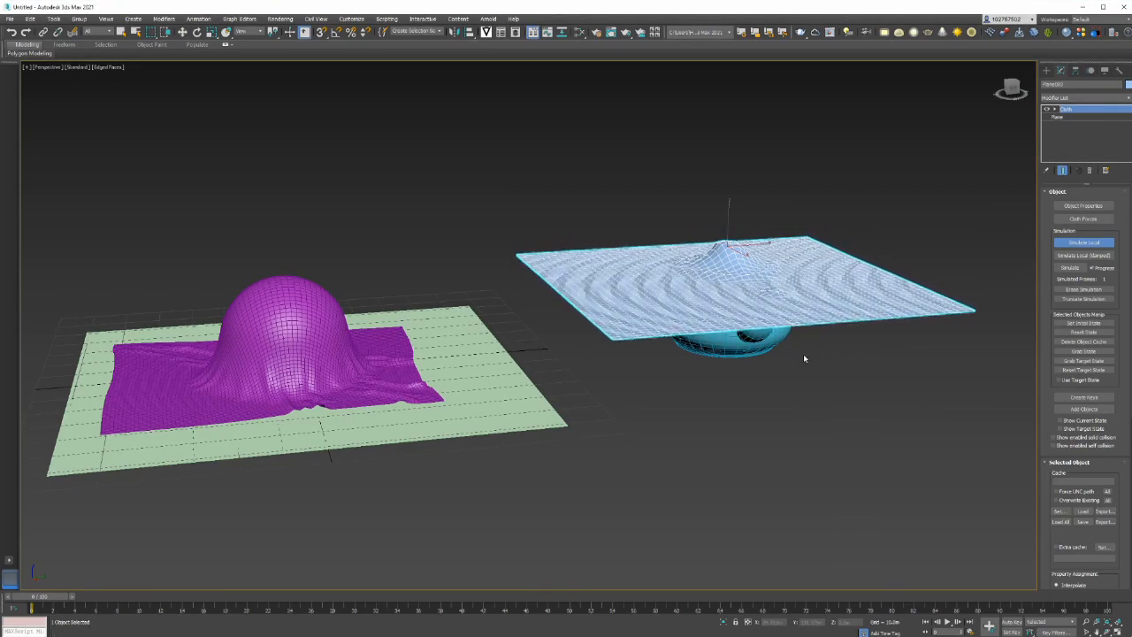
{"action": "mouse_move", "coordinate": [872, 376]}
{"action": "middle_mouse_down", "text": "alt"}
{"action": "mouse_move", "coordinate": [797, 361]}
{"action": "mouse_move", "coordinate": [831, 372]}
{"action": "mouse_move", "coordinate": [920, 367]}
{"action": "mouse_move", "coordinate": [924, 351]}
{"action": "mouse_move", "coordinate": [920, 383]}
{"action": "mouse_move", "coordinate": [977, 371]}
{"action": "mouse_move", "coordinate": [893, 381]}
{"action": "middle_mouse_up", "text": "alt"}
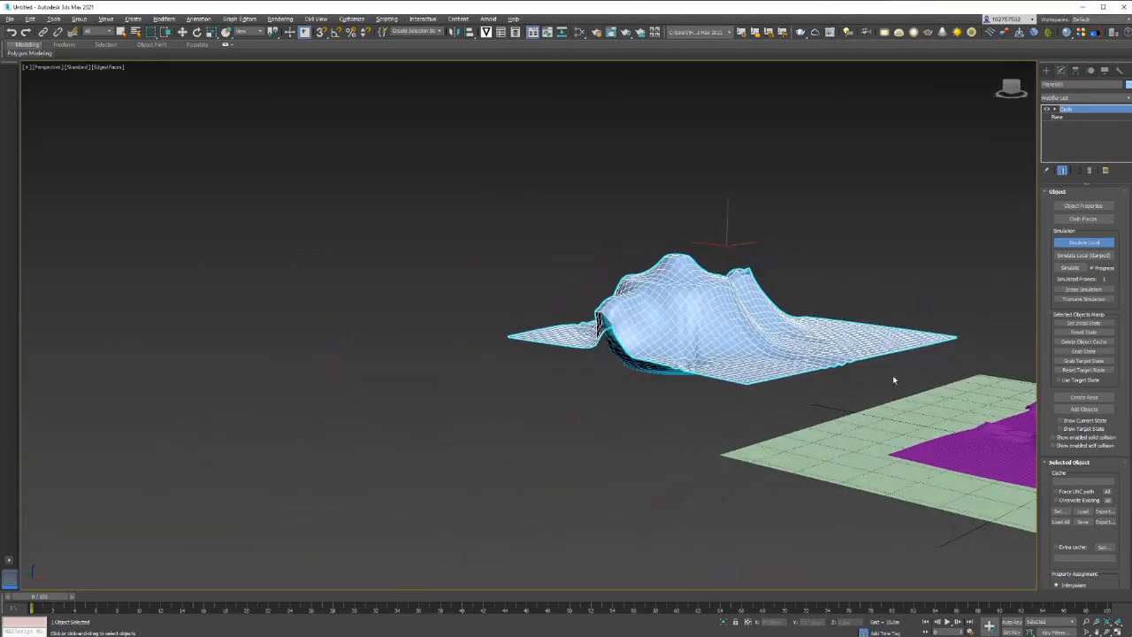
{"action": "middle_click_drag", "start_coordinate": [662, 396], "coordinate": [854, 392], "text": "alt"}
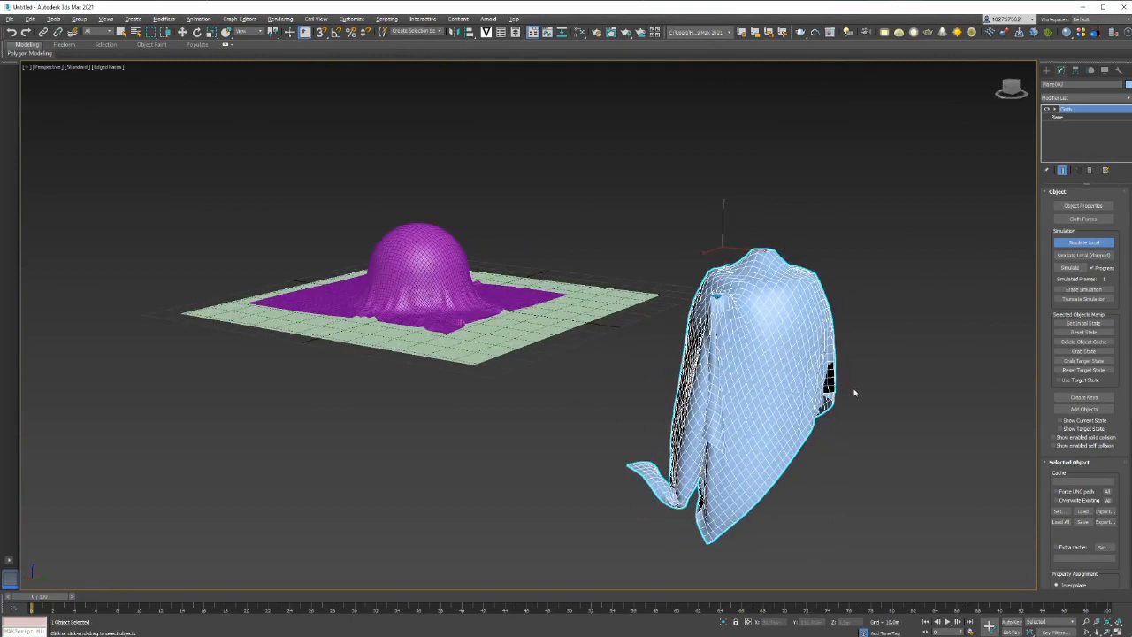